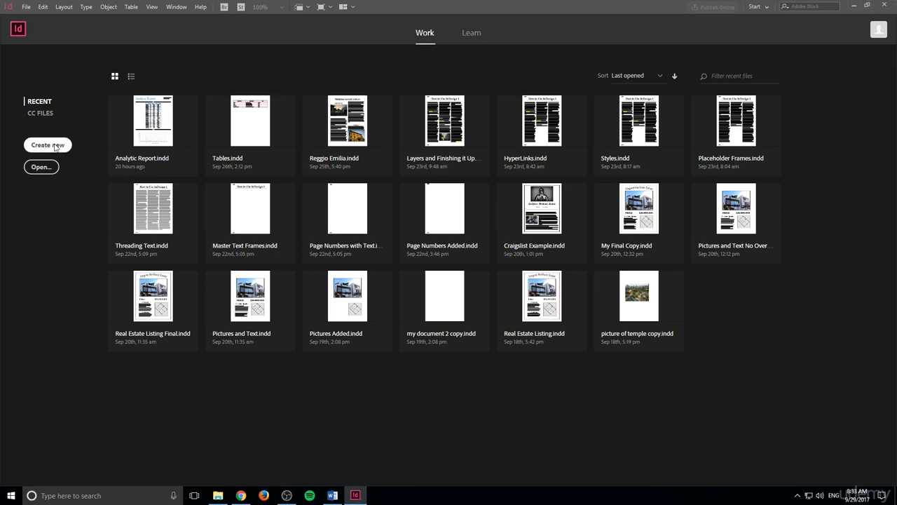
Create a new print document from the Letter preset, named "First Example".
{"action": "left_click", "coordinate": [55, 146]}
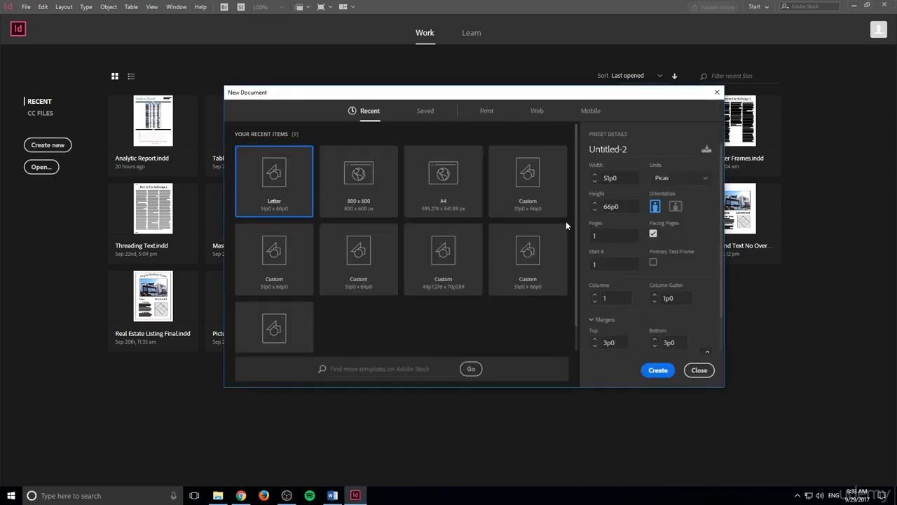
{"action": "left_click", "coordinate": [487, 112]}
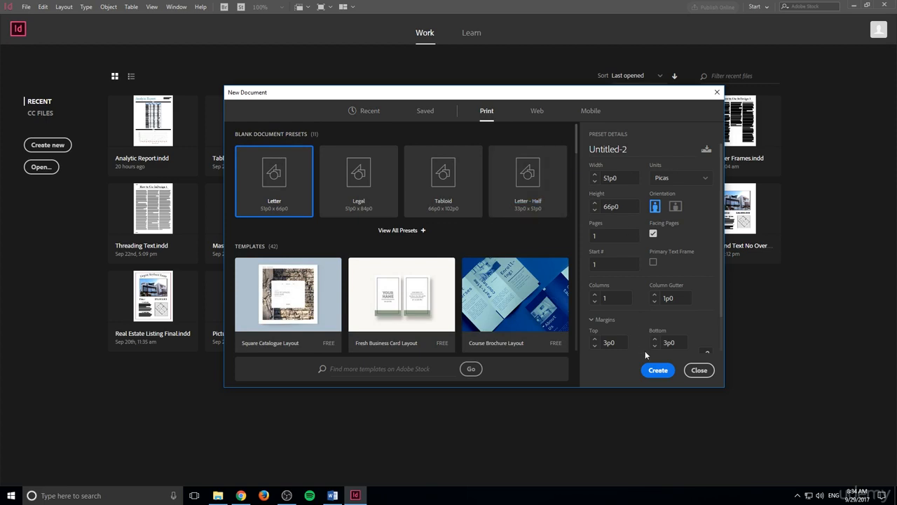
{"action": "left_click_drag", "start_coordinate": [629, 149], "coordinate": [583, 153]}
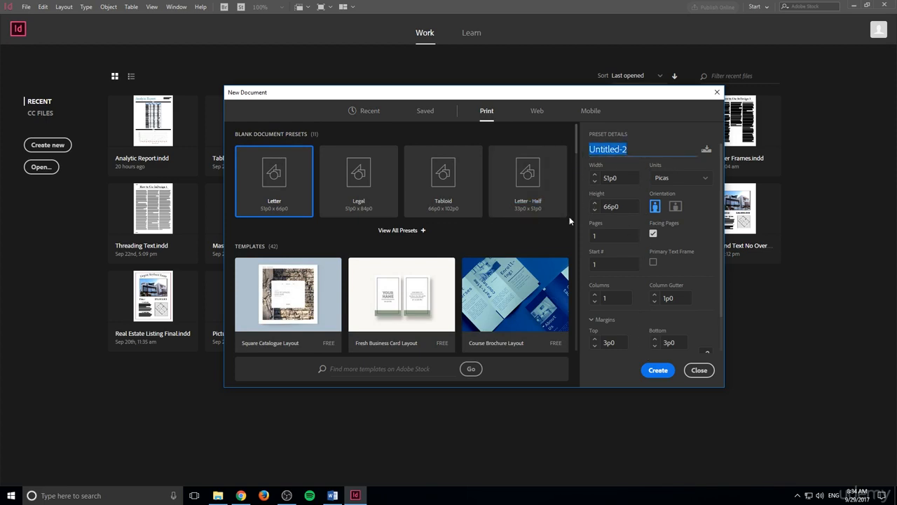
{"action": "type", "text": "First Example"}
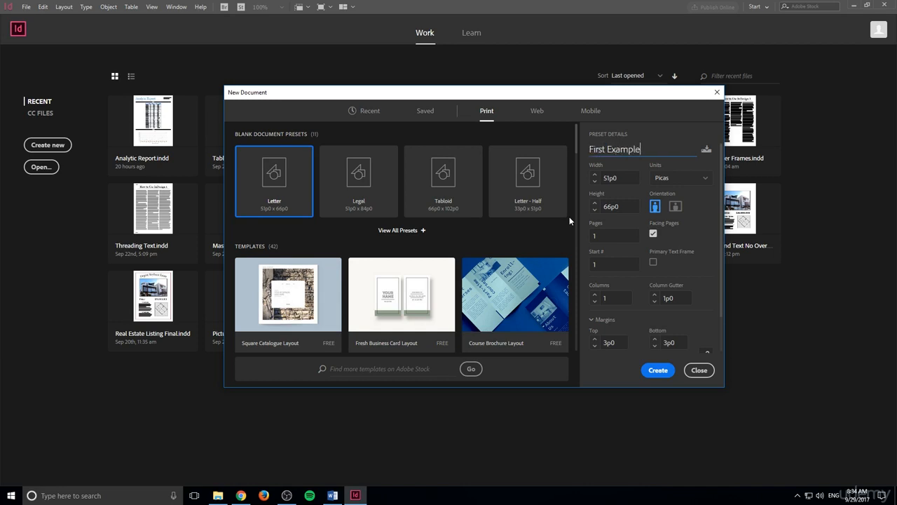
{"action": "left_click", "coordinate": [656, 375]}
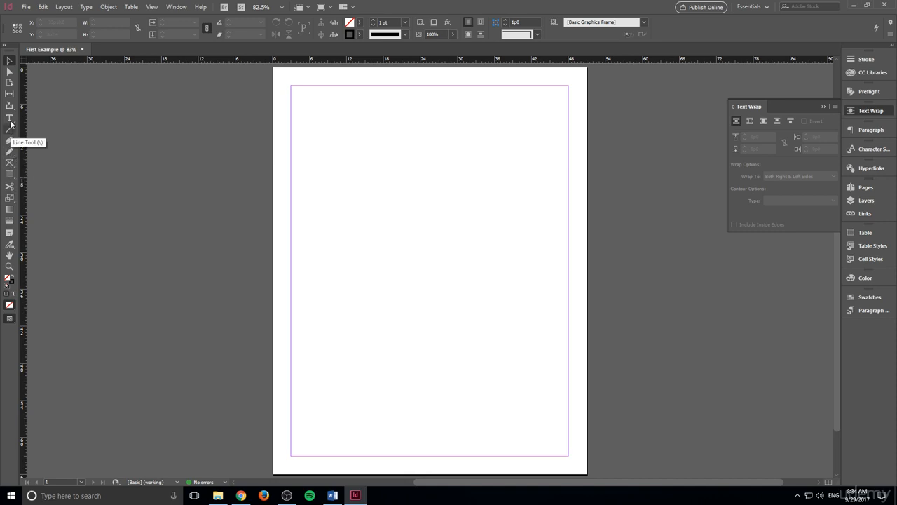
{"action": "left_click", "coordinate": [9, 175]}
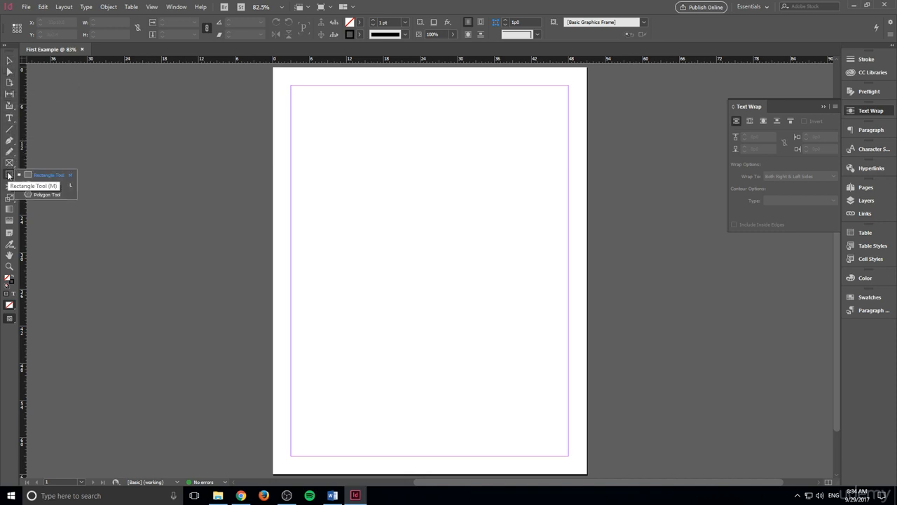
{"action": "left_click", "coordinate": [49, 195]}
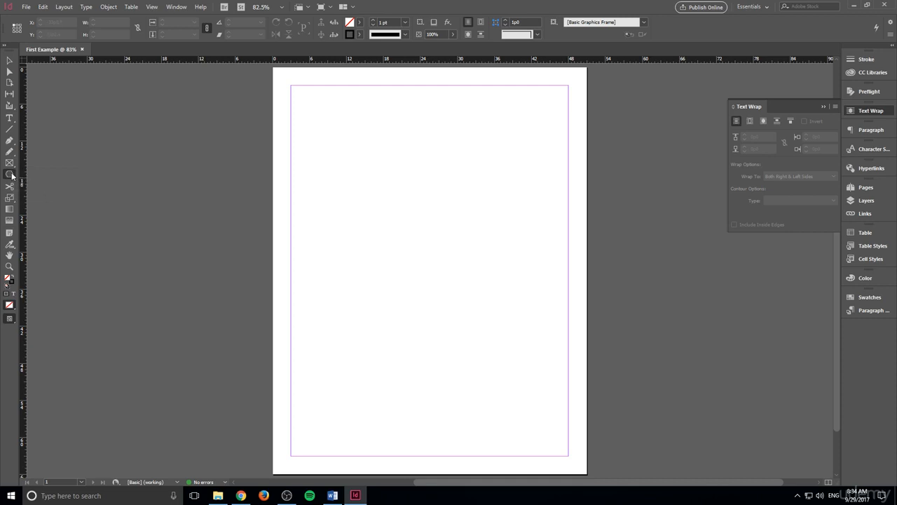
{"action": "left_click", "coordinate": [12, 174]}
{"action": "left_click", "coordinate": [44, 185]}
Draw a rectangle about 45p0 wide and 12p9.6 high across the page's upper margin area with the Rectangle tool.
{"action": "left_click", "coordinate": [16, 175]}
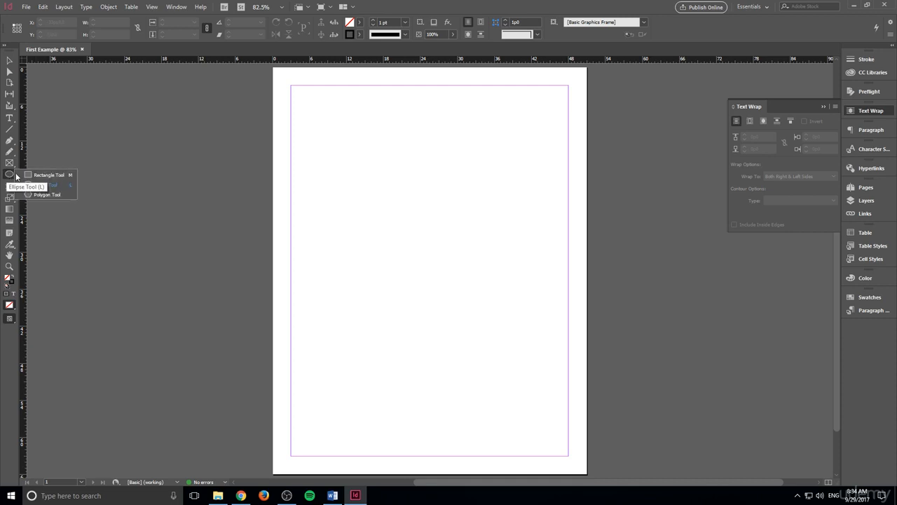
{"action": "left_click", "coordinate": [25, 175]}
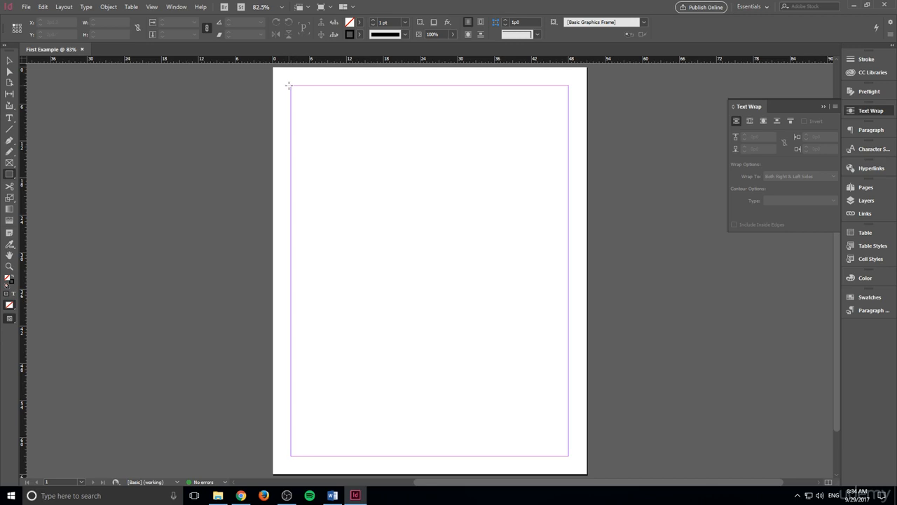
{"action": "left_click_drag", "start_coordinate": [291, 86], "coordinate": [571, 166]}
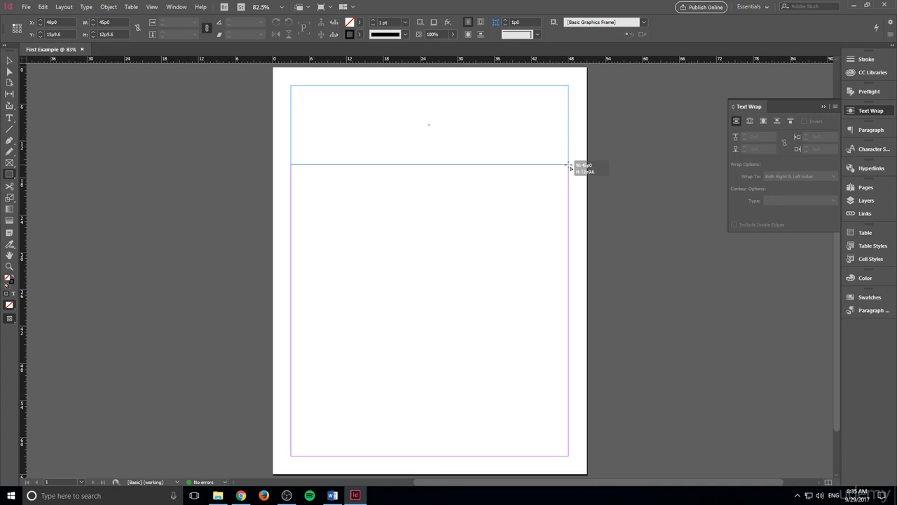
{"action": "left_click_drag", "start_coordinate": [571, 167], "coordinate": [571, 166]}
{"action": "right_click", "coordinate": [571, 166]}
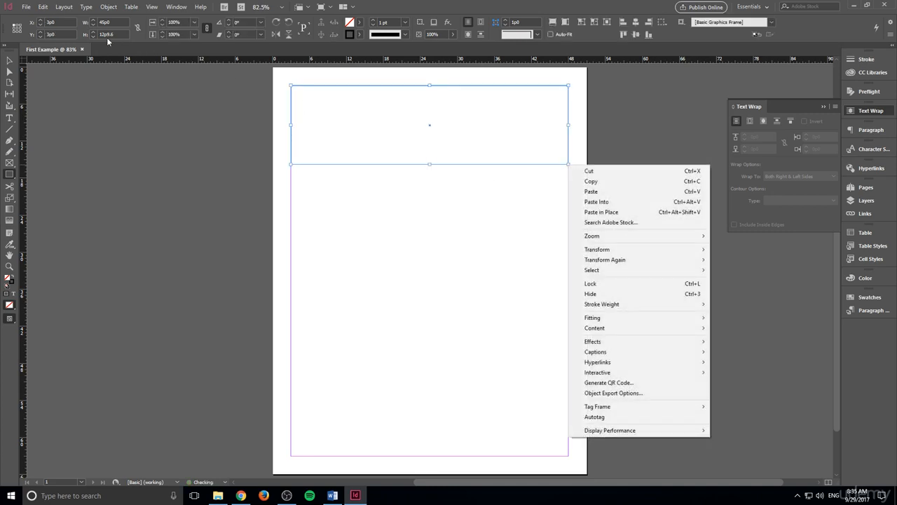
Place the image DSC_0385.JPG from the Unit 1 Pictures folder into the rectangle frame.
{"action": "left_click", "coordinate": [9, 61]}
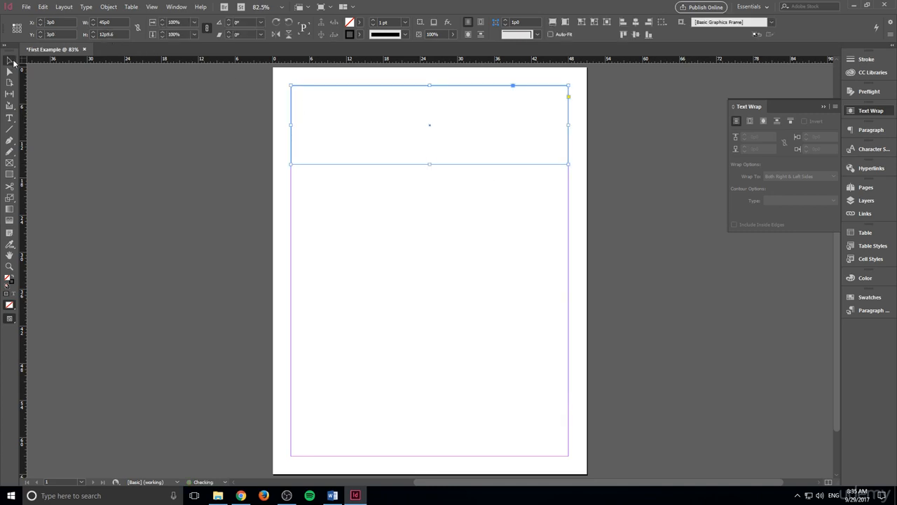
{"action": "left_click", "coordinate": [358, 117]}
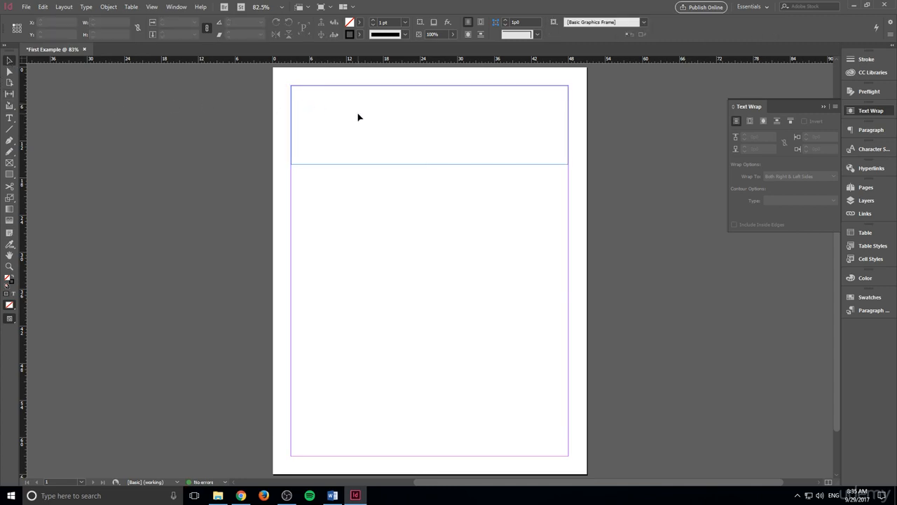
{"action": "left_click", "coordinate": [371, 166]}
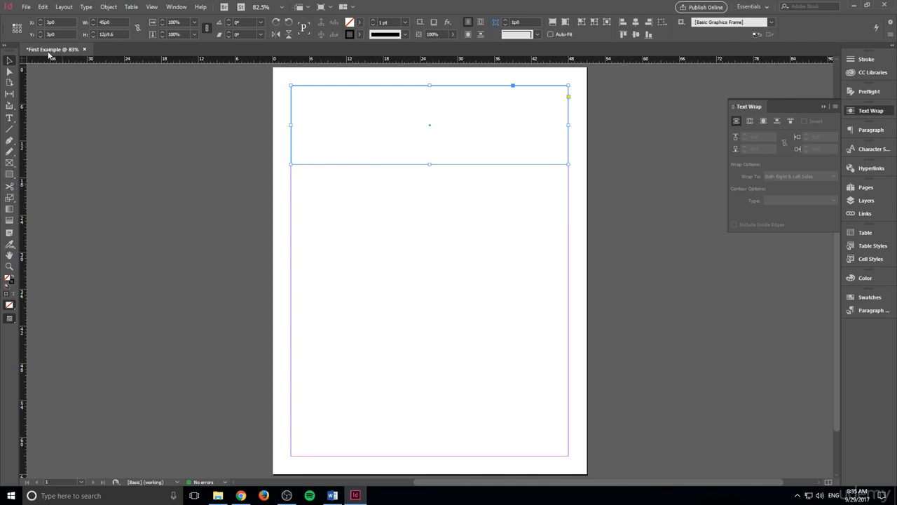
{"action": "left_click", "coordinate": [27, 8]}
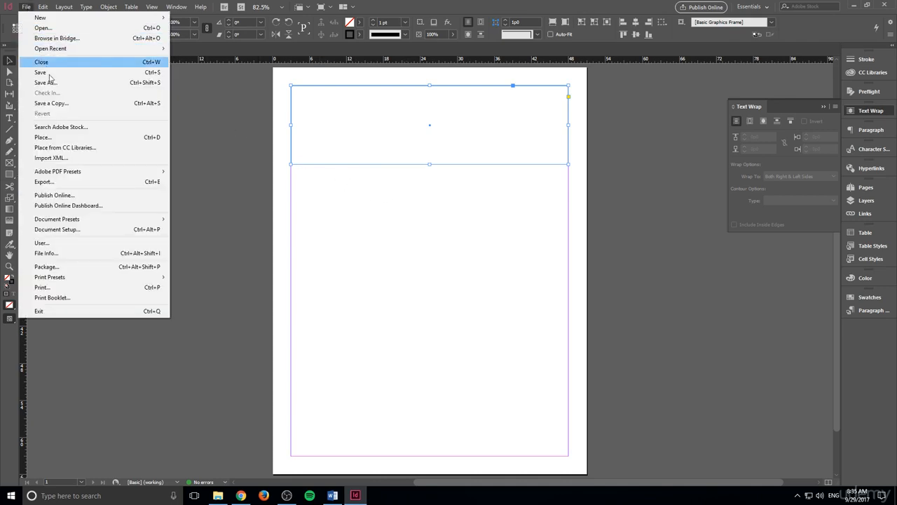
{"action": "left_click", "coordinate": [70, 138]}
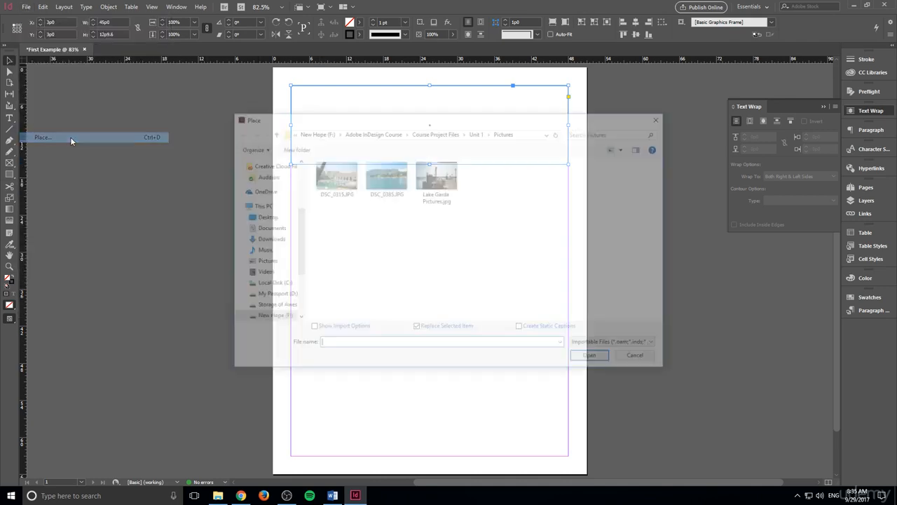
{"action": "left_click_drag", "start_coordinate": [470, 117], "coordinate": [463, 136]}
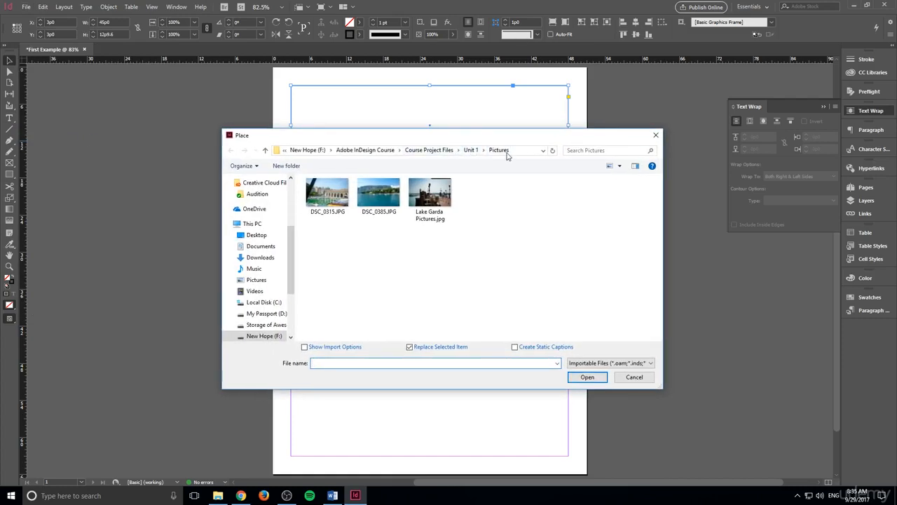
{"action": "left_click_drag", "start_coordinate": [478, 246], "coordinate": [419, 266]}
{"action": "left_click", "coordinate": [379, 203]}
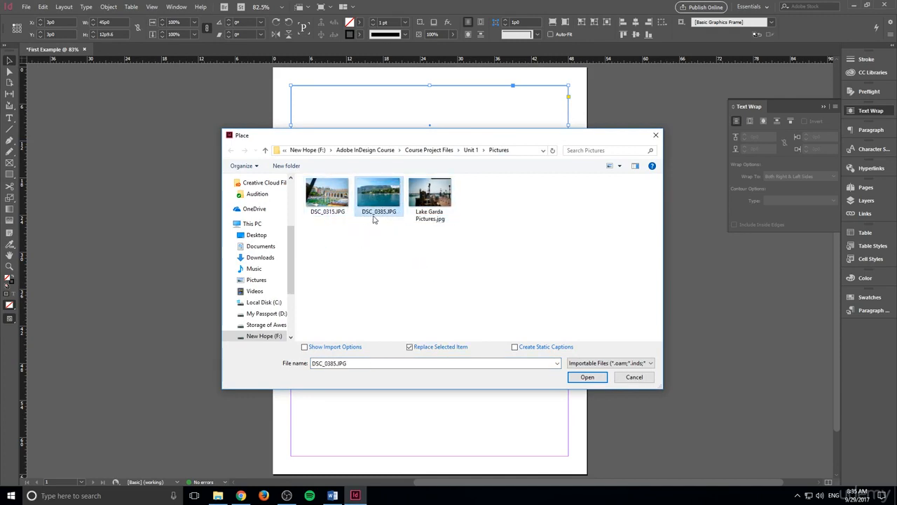
{"action": "left_click", "coordinate": [589, 379]}
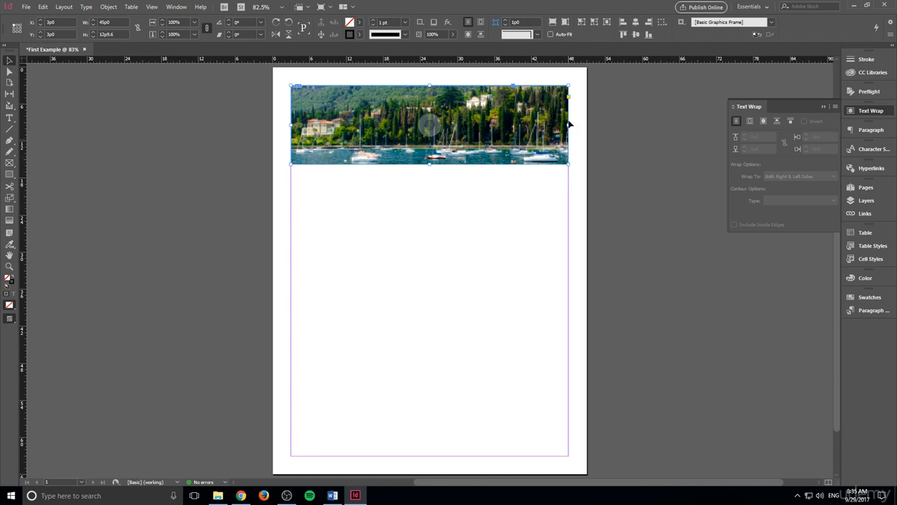
Select the photo inside the frame and scale it down to about 56% from its lower corner.
{"action": "left_click", "coordinate": [426, 124]}
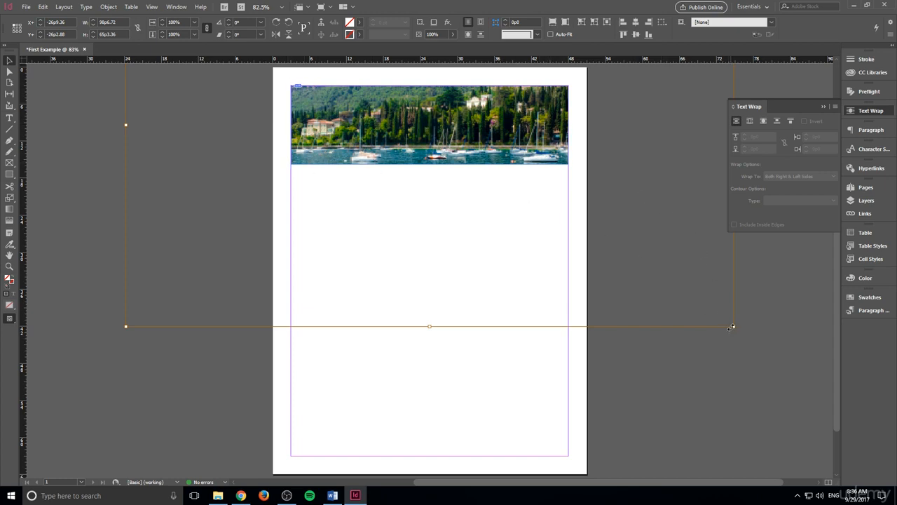
{"action": "left_click_drag", "start_coordinate": [733, 326], "coordinate": [733, 327]}
{"action": "left_click_drag", "start_coordinate": [733, 326], "coordinate": [468, 148]}
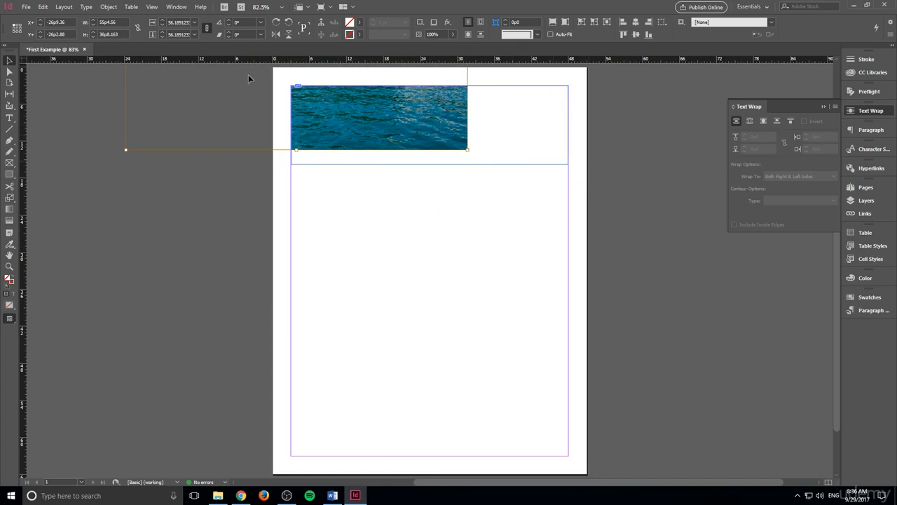
{"action": "right_click", "coordinate": [433, 125]}
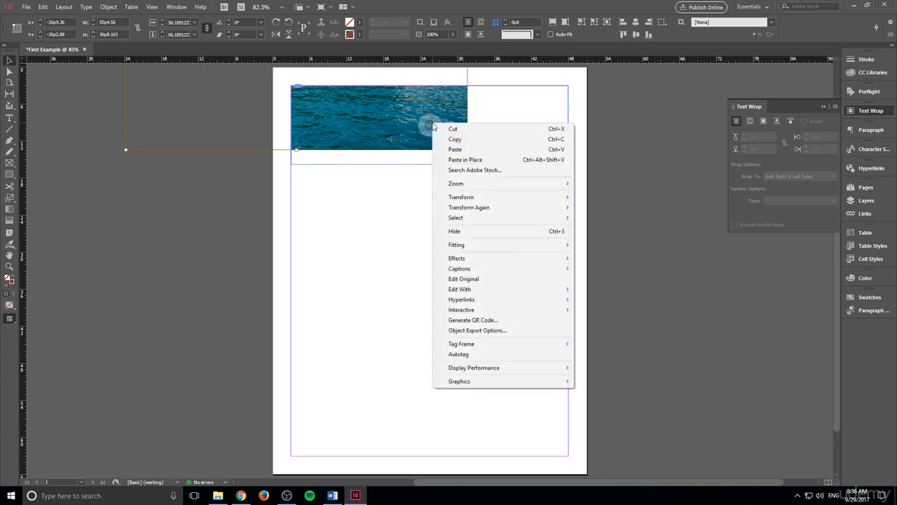
{"action": "left_click", "coordinate": [431, 125]}
Nudge the photo inside its frame, shift the whole frame down and across the page, and undo the frame move.
{"action": "left_click_drag", "start_coordinate": [431, 126], "coordinate": [431, 125]}
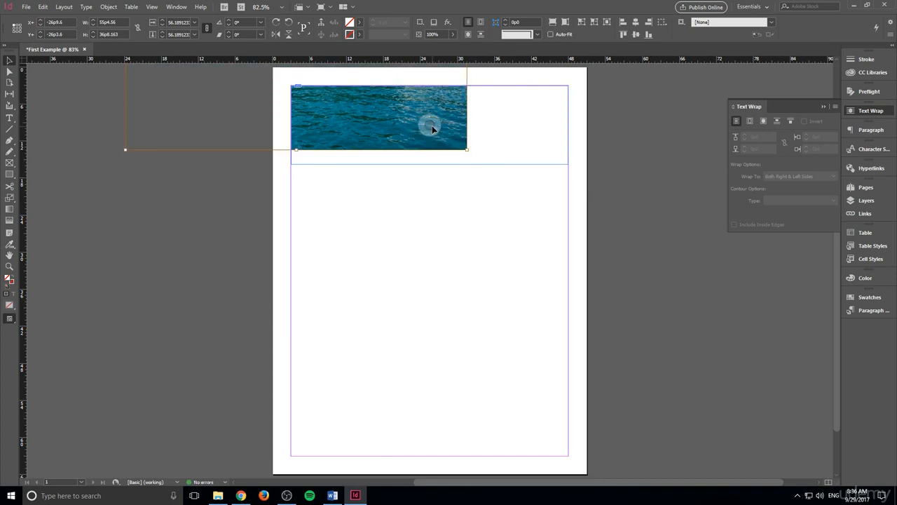
{"action": "mouse_move", "coordinate": [432, 125]}
{"action": "left_mouse_down"}
{"action": "mouse_move", "coordinate": [441, 130]}
{"action": "mouse_move", "coordinate": [427, 140]}
{"action": "mouse_move", "coordinate": [426, 124]}
{"action": "left_mouse_up"}
{"action": "left_click_drag", "start_coordinate": [497, 153], "coordinate": [525, 174]}
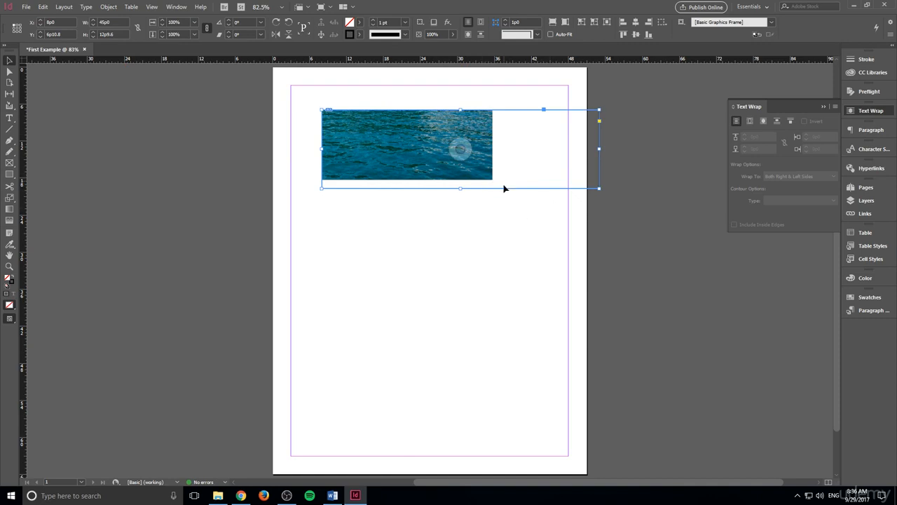
{"action": "key", "text": "ctrl+z"}
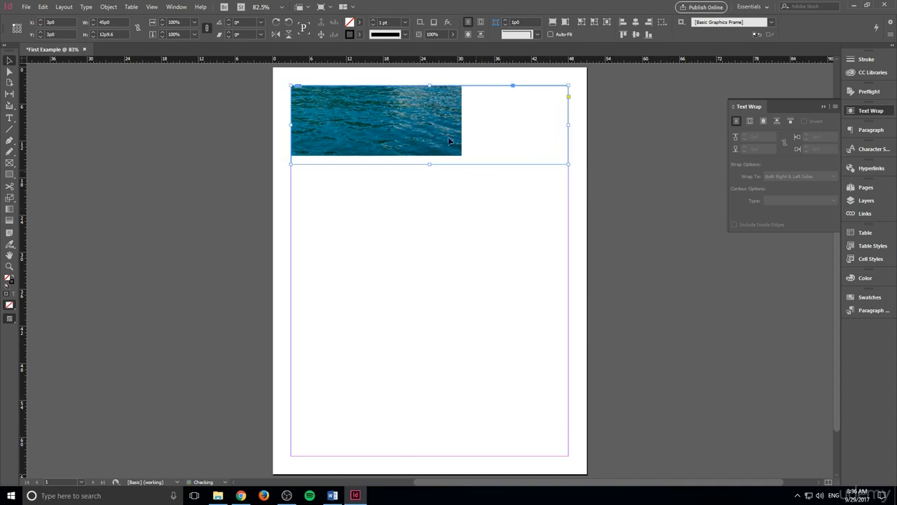
Reposition the photo within the frame so the water fills the whole banner, and deselect it.
{"action": "left_click_drag", "start_coordinate": [430, 126], "coordinate": [537, 139]}
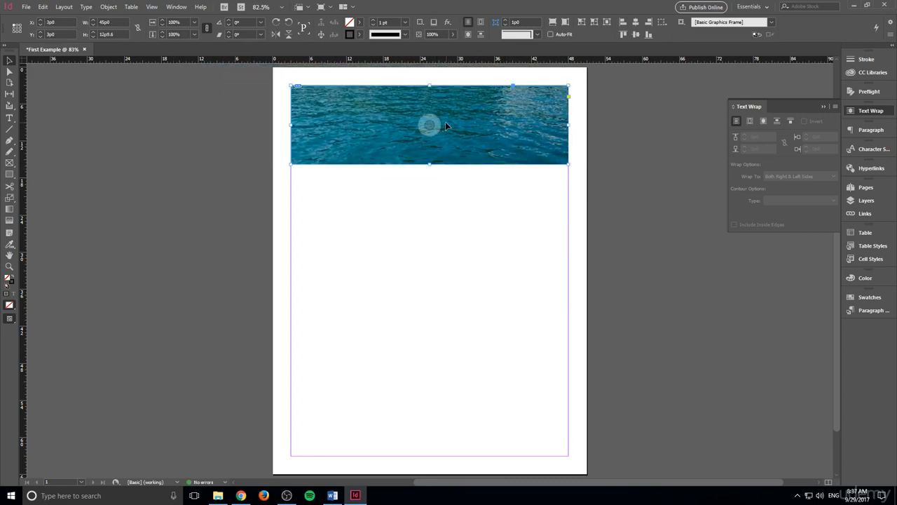
{"action": "mouse_move", "coordinate": [434, 122]}
{"action": "left_mouse_down"}
{"action": "mouse_move", "coordinate": [445, 124]}
{"action": "mouse_move", "coordinate": [418, 123]}
{"action": "mouse_move", "coordinate": [434, 125]}
{"action": "left_mouse_up"}
{"action": "left_click", "coordinate": [343, 185]}
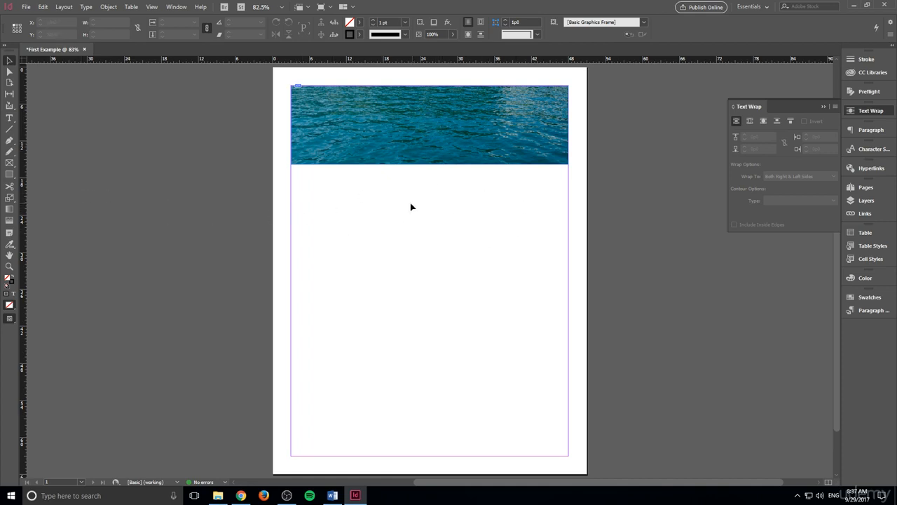
Draw a text frame over the banner image with the Type tool and enter the title "Sea Adventure".
{"action": "left_click", "coordinate": [9, 119]}
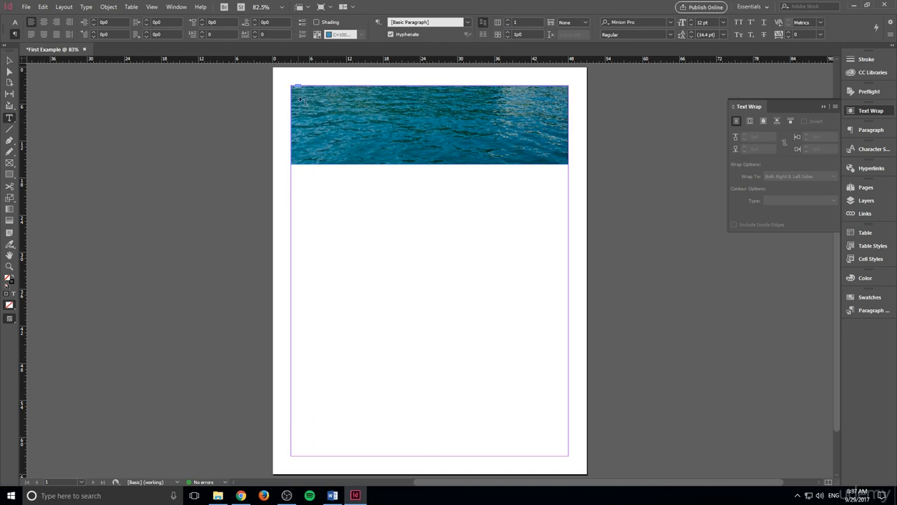
{"action": "left_click_drag", "start_coordinate": [302, 96], "coordinate": [564, 160]}
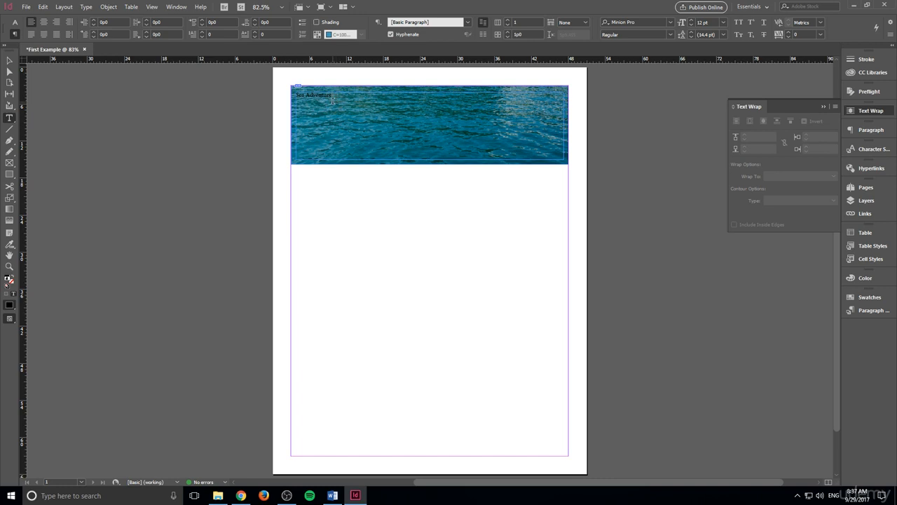
Increase the font size of the "Sea Adventure" title to 86 pt.
{"action": "left_click_drag", "start_coordinate": [333, 97], "coordinate": [298, 96]}
{"action": "left_click", "coordinate": [691, 21]}
{"action": "left_click", "coordinate": [691, 21]}
{"action": "left_click", "coordinate": [691, 21]}
{"action": "left_click", "coordinate": [690, 21]}
{"action": "left_click", "coordinate": [691, 21]}
{"action": "left_click", "coordinate": [690, 21]}
{"action": "left_click", "coordinate": [691, 21]}
{"action": "left_click", "coordinate": [690, 21]}
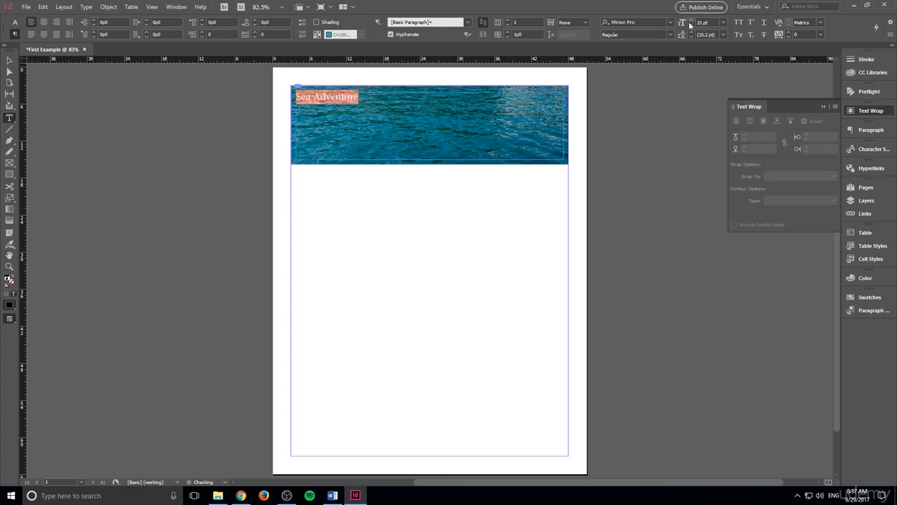
{"action": "left_click", "coordinate": [690, 21]}
{"action": "left_click", "coordinate": [691, 21]}
{"action": "left_click", "coordinate": [690, 21]}
{"action": "left_click", "coordinate": [691, 21]}
{"action": "left_click", "coordinate": [690, 21]}
{"action": "left_click", "coordinate": [690, 21]}
{"action": "left_click", "coordinate": [691, 22]}
{"action": "left_click", "coordinate": [691, 21]}
{"action": "left_click", "coordinate": [691, 21]}
{"action": "left_click", "coordinate": [690, 21]}
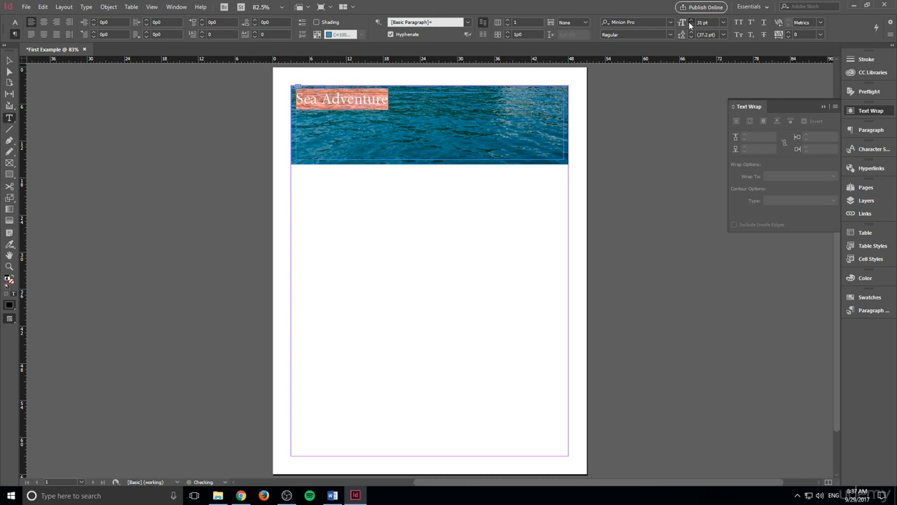
{"action": "left_click", "coordinate": [691, 21]}
{"action": "left_click", "coordinate": [691, 21]}
{"action": "left_click", "coordinate": [690, 21]}
{"action": "left_click", "coordinate": [691, 21]}
{"action": "left_click", "coordinate": [691, 21]}
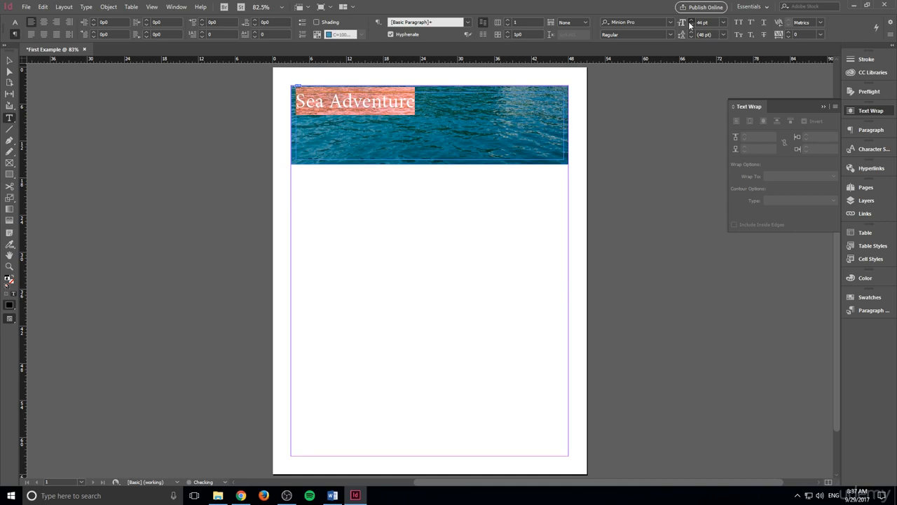
{"action": "left_click", "coordinate": [691, 22]}
{"action": "left_click", "coordinate": [691, 22]}
{"action": "left_click", "coordinate": [691, 21]}
{"action": "left_click", "coordinate": [690, 21]}
{"action": "left_click", "coordinate": [691, 21]}
{"action": "left_click", "coordinate": [690, 22]}
{"action": "left_click", "coordinate": [691, 22]}
{"action": "left_click", "coordinate": [691, 21]}
{"action": "left_click", "coordinate": [690, 22]}
{"action": "left_click", "coordinate": [691, 22]}
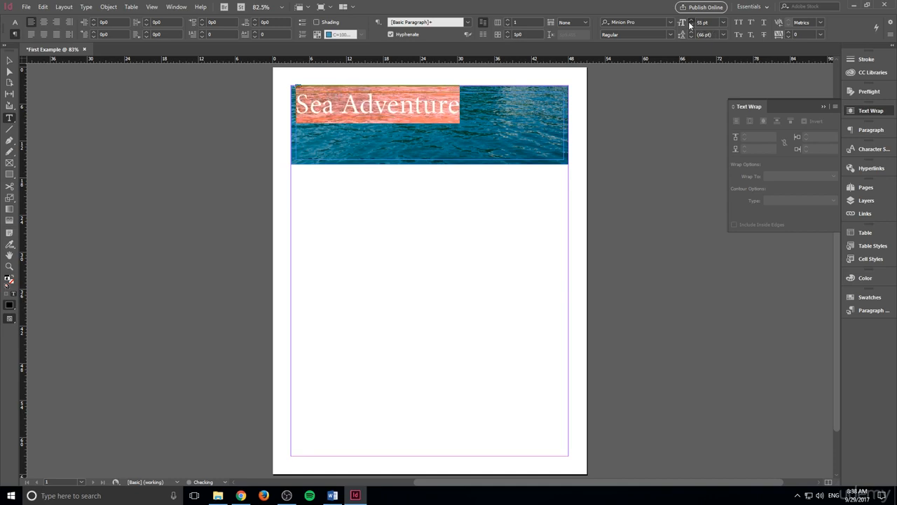
{"action": "left_click", "coordinate": [690, 22]}
{"action": "left_click", "coordinate": [690, 22]}
{"action": "left_click", "coordinate": [691, 21]}
{"action": "left_click", "coordinate": [691, 22]}
{"action": "left_click", "coordinate": [690, 22]}
{"action": "left_click", "coordinate": [690, 22]}
{"action": "left_click", "coordinate": [690, 22]}
{"action": "left_click", "coordinate": [691, 22]}
{"action": "left_click", "coordinate": [690, 22]}
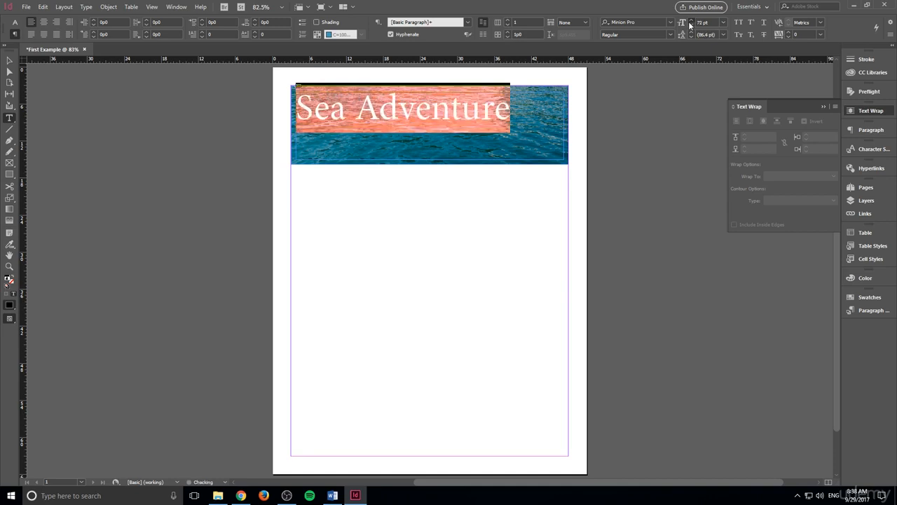
{"action": "left_click", "coordinate": [690, 22]}
{"action": "left_click", "coordinate": [690, 22]}
{"action": "left_click", "coordinate": [691, 22]}
{"action": "left_click", "coordinate": [690, 22]}
{"action": "left_click", "coordinate": [690, 22]}
{"action": "left_click", "coordinate": [690, 22]}
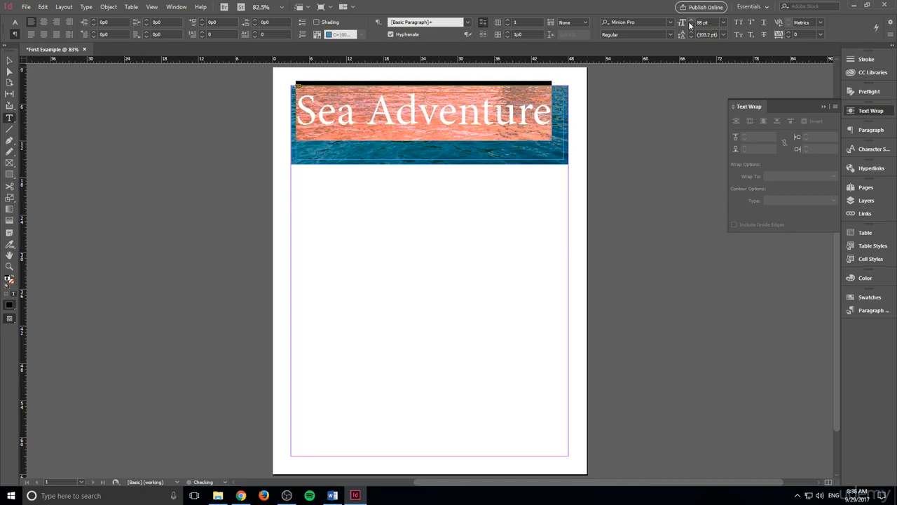
Increase the "Sea Adventure" title's font size to 89 pt and center-align the text in its frame.
{"action": "left_click", "coordinate": [691, 22]}
{"action": "left_click", "coordinate": [690, 21]}
{"action": "left_click", "coordinate": [691, 21]}
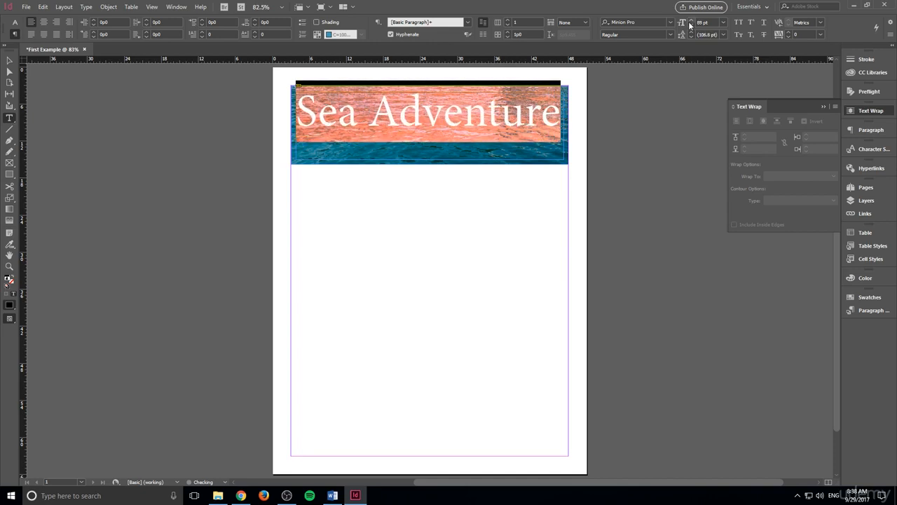
{"action": "left_click", "coordinate": [422, 115]}
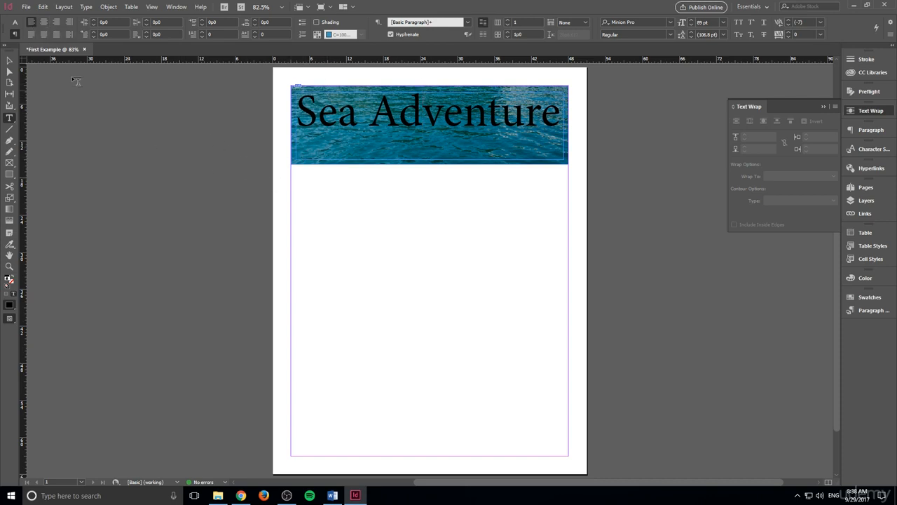
{"action": "left_click", "coordinate": [43, 22]}
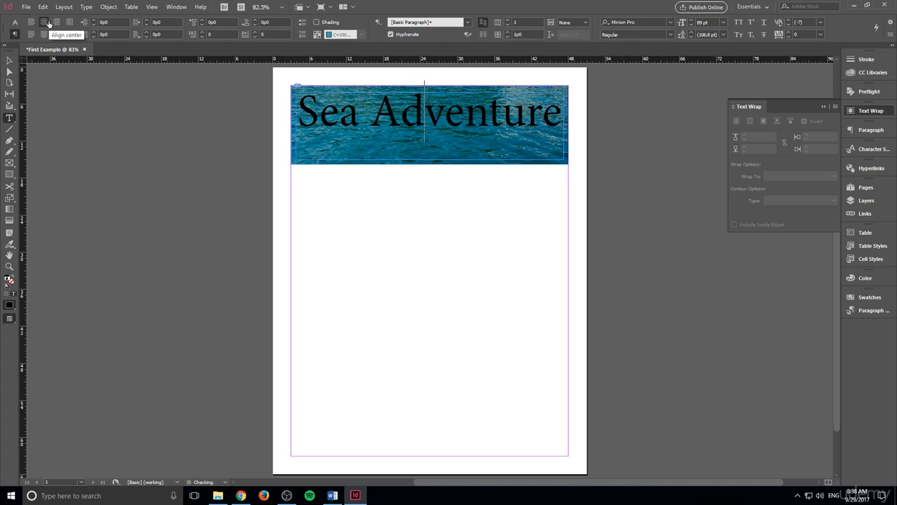
Shorten the title's text frame to 6p0 high, move it down to Y 6p4.8 over the middle of the banner, and deselect it.
{"action": "left_click", "coordinate": [12, 62]}
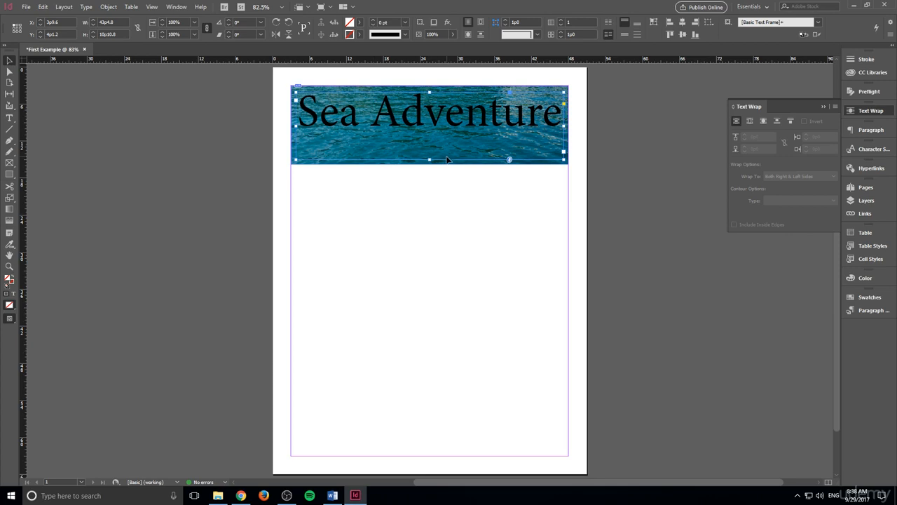
{"action": "left_click_drag", "start_coordinate": [429, 159], "coordinate": [435, 126]}
{"action": "left_click", "coordinate": [432, 192]}
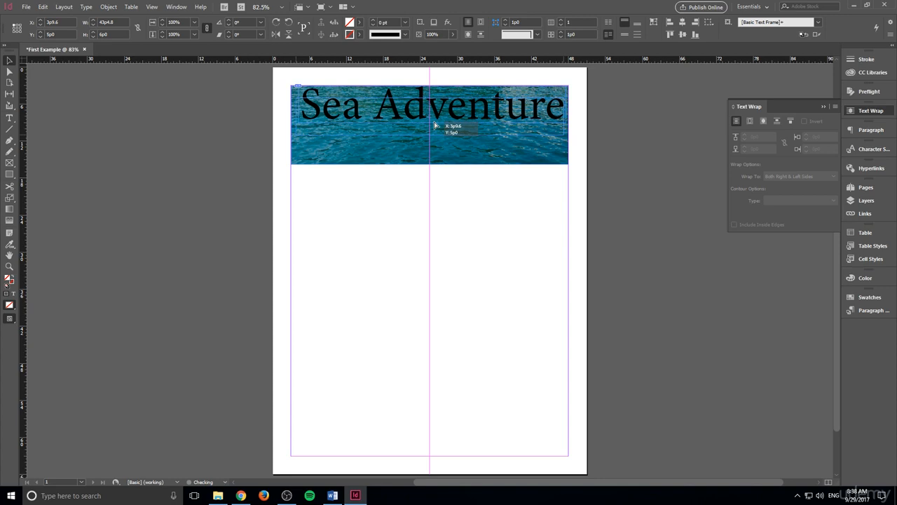
{"action": "left_click_drag", "start_coordinate": [435, 125], "coordinate": [435, 136]}
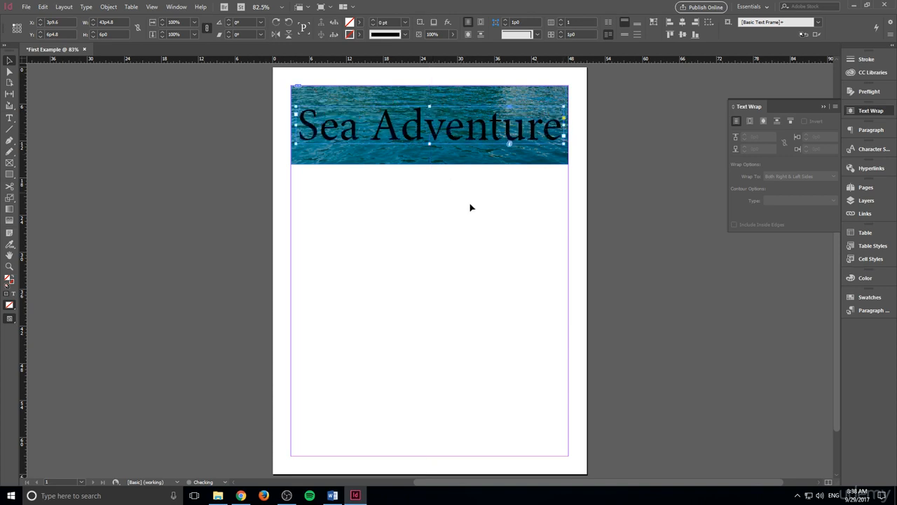
{"action": "left_click", "coordinate": [471, 206]}
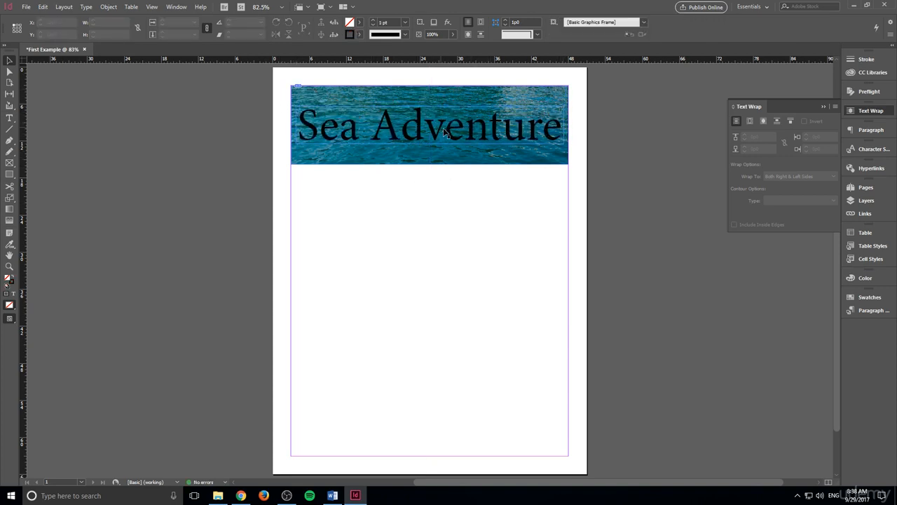
Select the whole title text and redock the Color panel as its own group below Paragraph Styles, opening it there.
{"action": "double_click", "coordinate": [444, 131]}
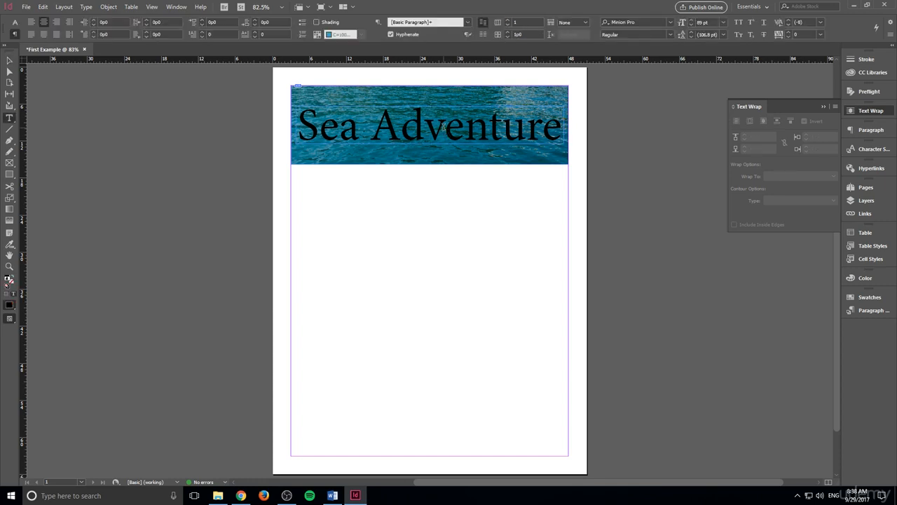
{"action": "left_click", "coordinate": [491, 185]}
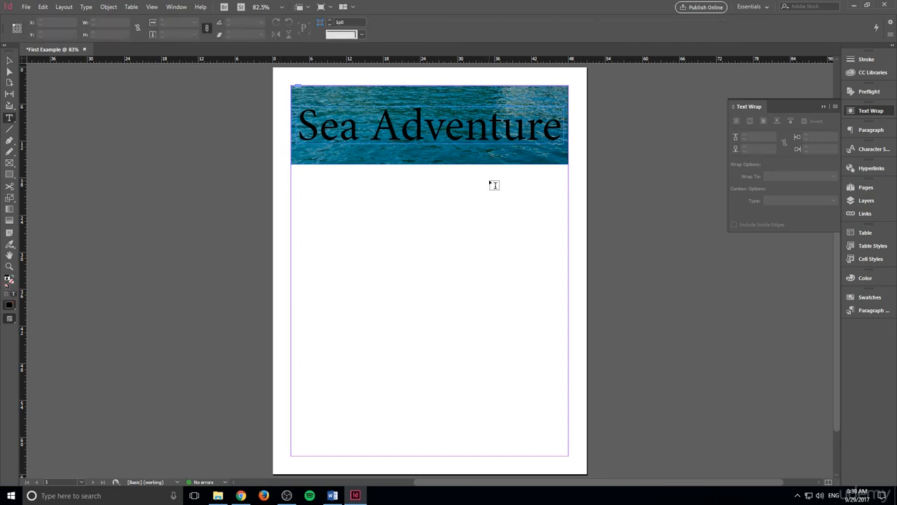
{"action": "left_click", "coordinate": [471, 120]}
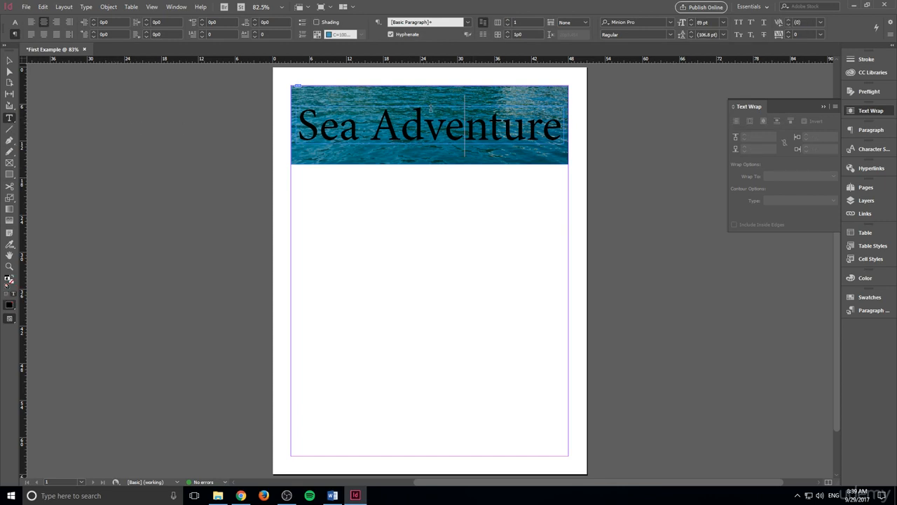
{"action": "key", "text": "Left"}
{"action": "key", "text": "Left"}
{"action": "left_click_drag", "start_coordinate": [577, 135], "coordinate": [235, 131]}
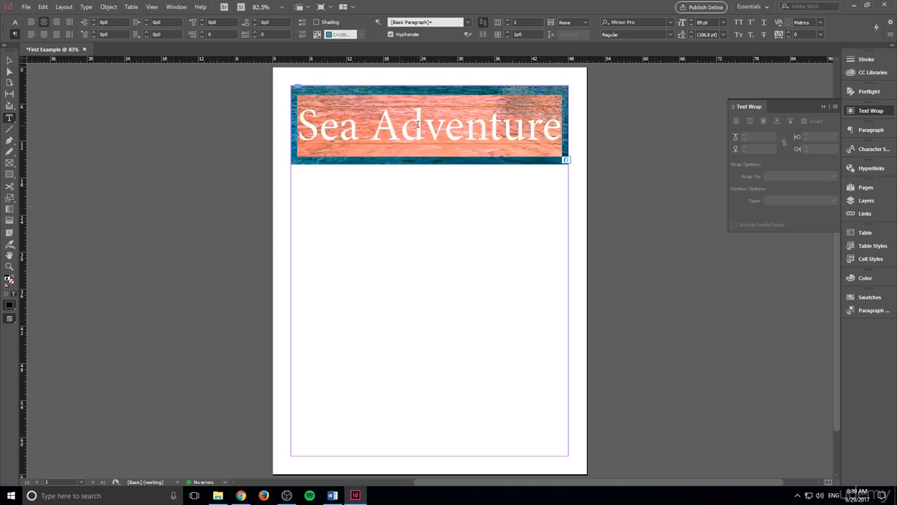
{"action": "left_click", "coordinate": [9, 307]}
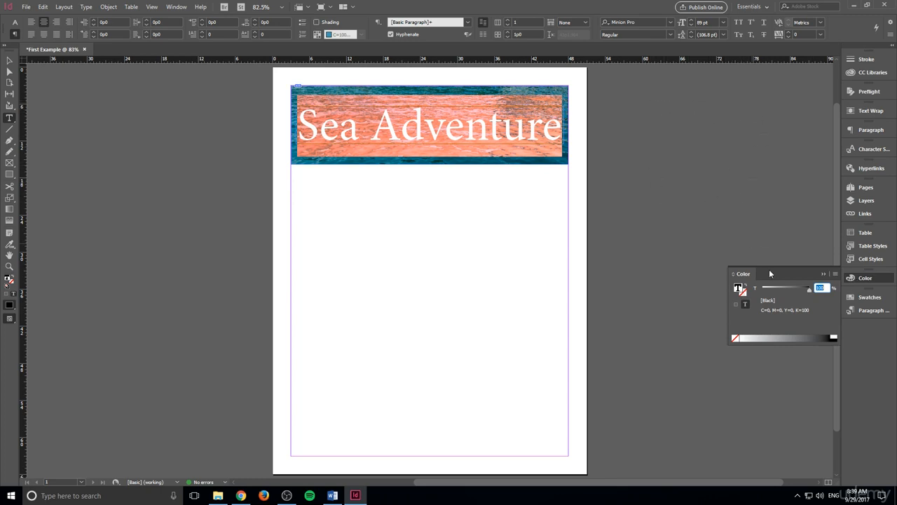
{"action": "left_click_drag", "start_coordinate": [744, 273], "coordinate": [861, 314]}
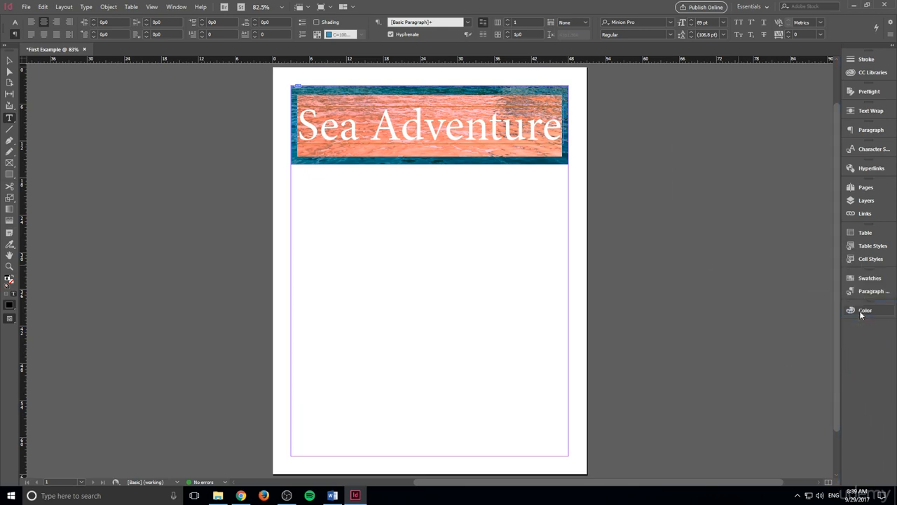
{"action": "left_click", "coordinate": [864, 310]}
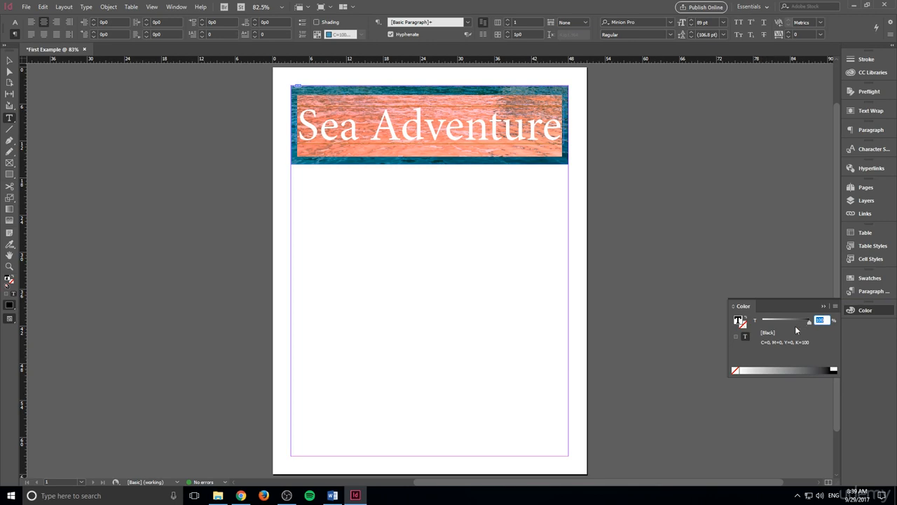
Set the black tint of the selected title text to 0% to make it white, and switch to the Selection tool.
{"action": "left_click_drag", "start_coordinate": [810, 325], "coordinate": [810, 325]}
{"action": "left_click", "coordinate": [543, 340]}
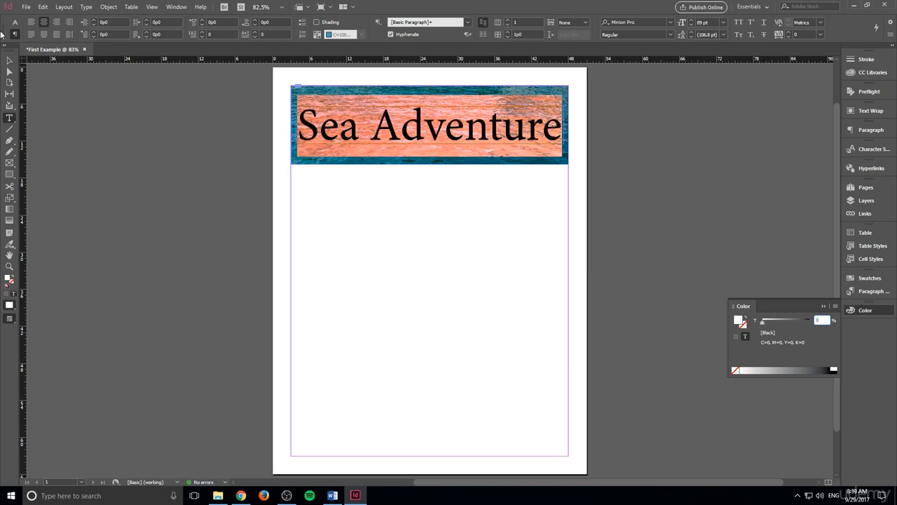
{"action": "left_click", "coordinate": [10, 60]}
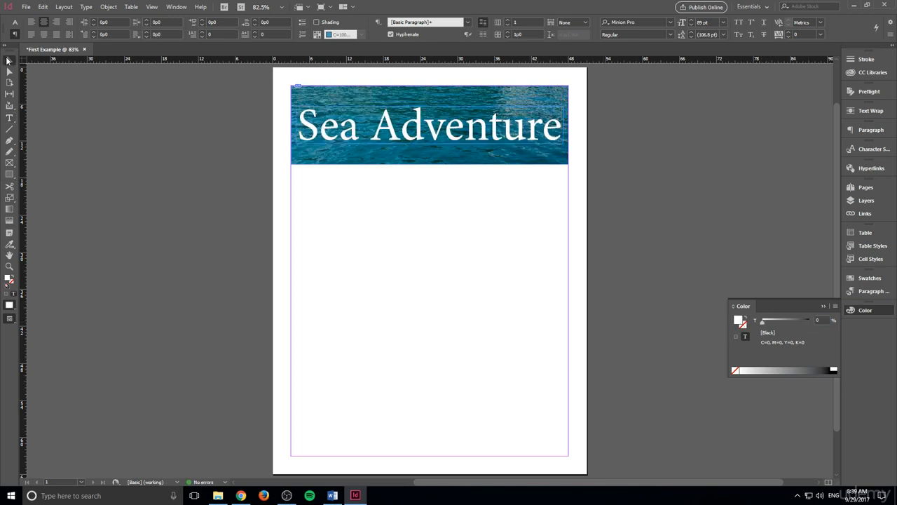
Change the font style of the "Sea Adventure" title to Bold Cond and deselect its frame.
{"action": "left_click", "coordinate": [495, 114]}
{"action": "triple_click", "coordinate": [494, 114]}
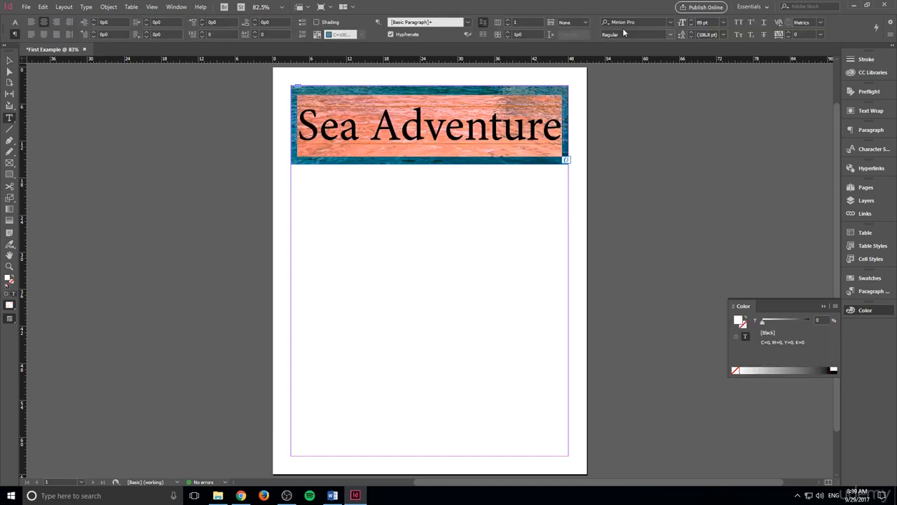
{"action": "left_click", "coordinate": [669, 23]}
{"action": "left_click", "coordinate": [669, 24]}
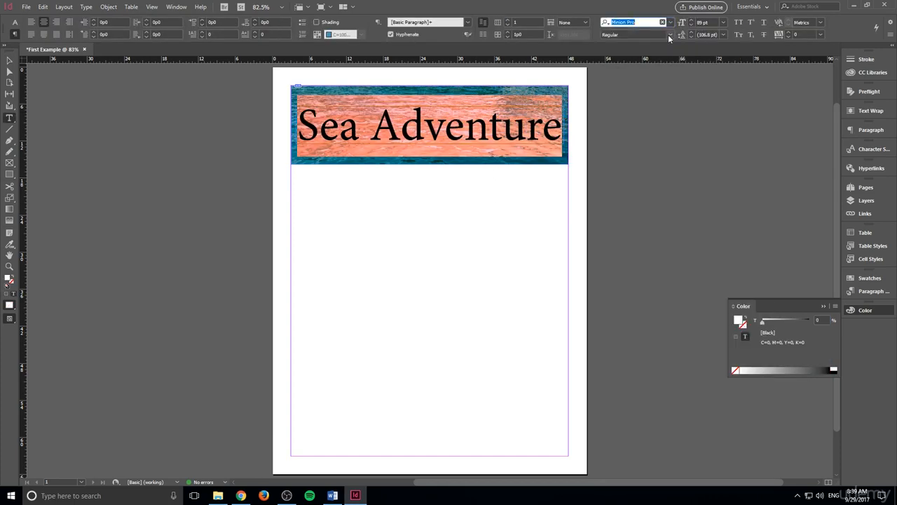
{"action": "left_click", "coordinate": [670, 34]}
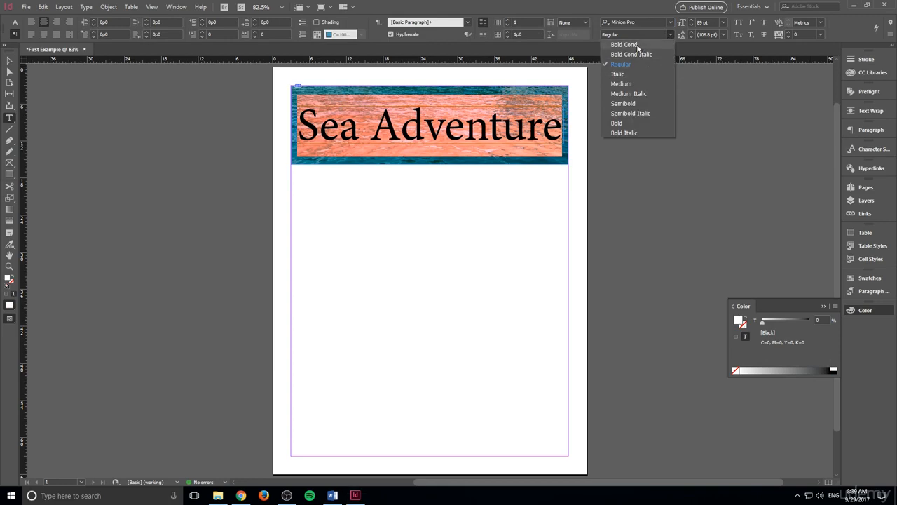
{"action": "left_click", "coordinate": [633, 45]}
{"action": "left_click", "coordinate": [9, 61]}
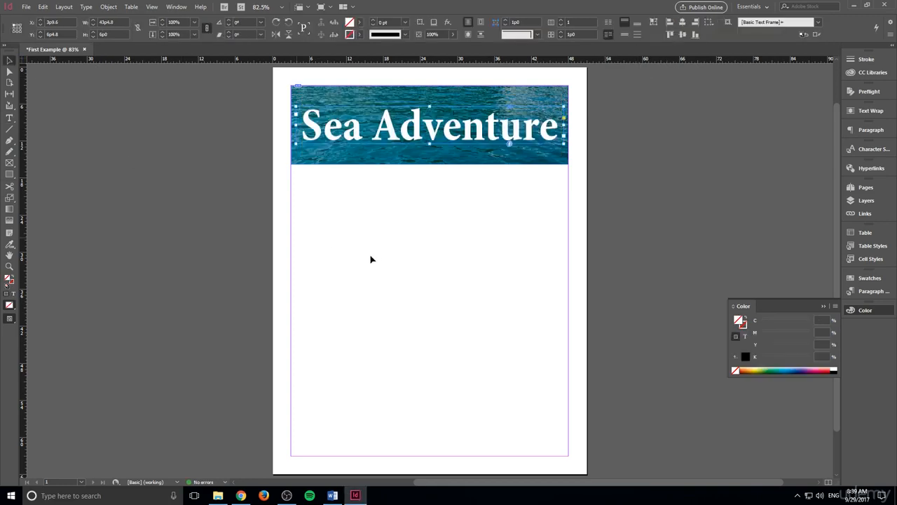
{"action": "left_click", "coordinate": [372, 260]}
Try the Arial font on the title, return it to Minion Pro Bold Cond, and deselect the text.
{"action": "double_click", "coordinate": [442, 113]}
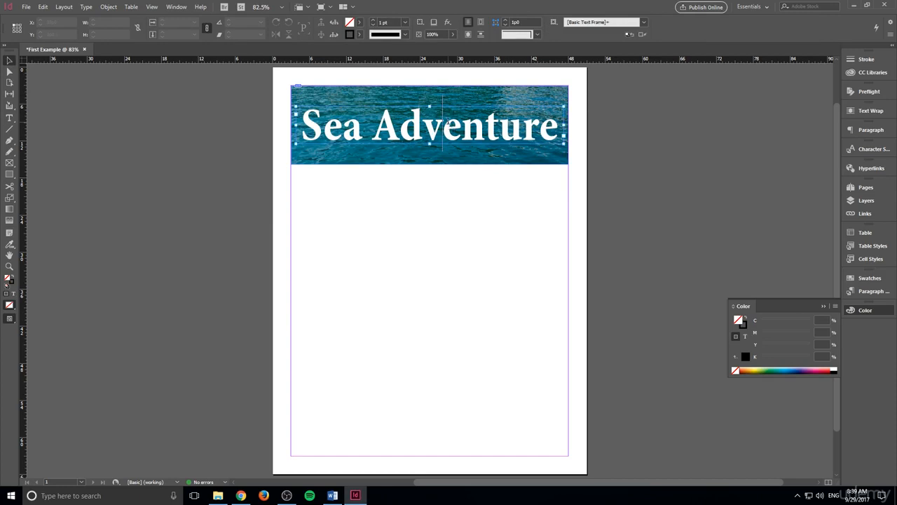
{"action": "triple_click", "coordinate": [504, 125]}
{"action": "left_click_drag", "start_coordinate": [560, 131], "coordinate": [294, 127]}
{"action": "left_click", "coordinate": [666, 23]}
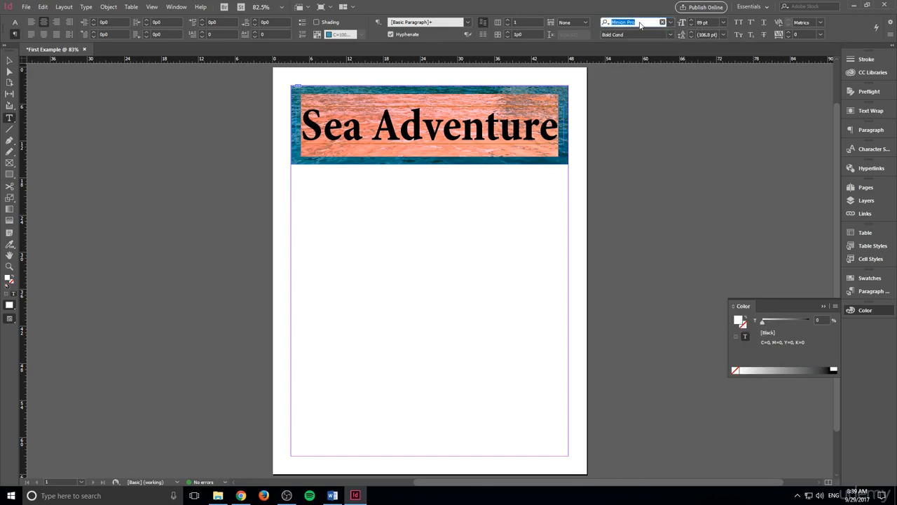
{"action": "type", "text": "Arial"}
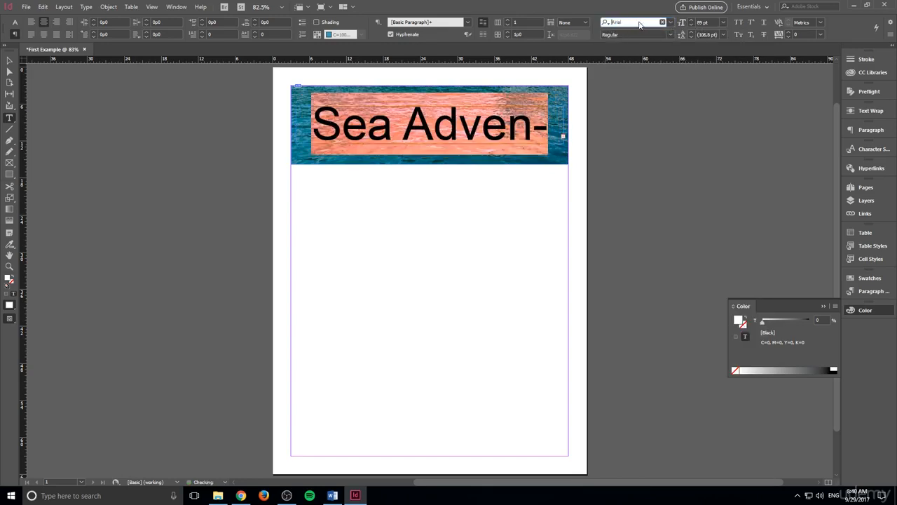
{"action": "scroll", "coordinate": [640, 25], "scroll_direction": "down", "scroll_amount": 10}
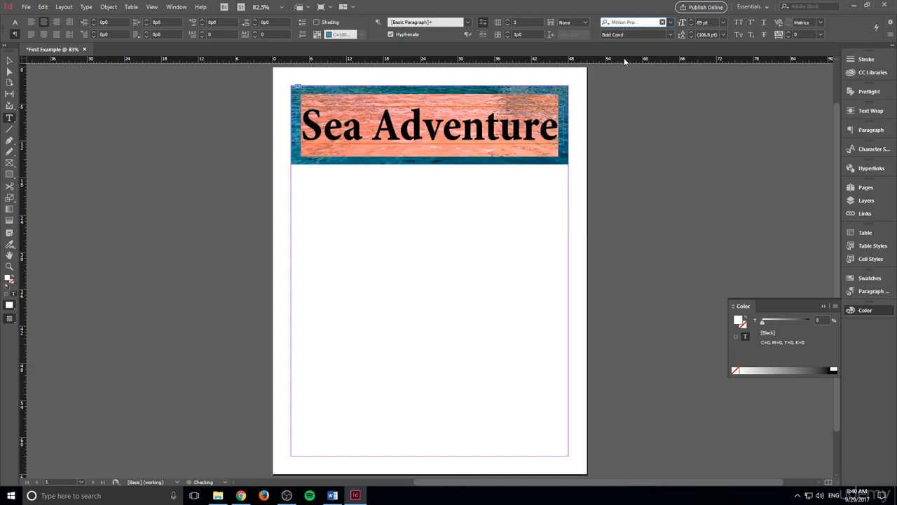
{"action": "left_click", "coordinate": [623, 133]}
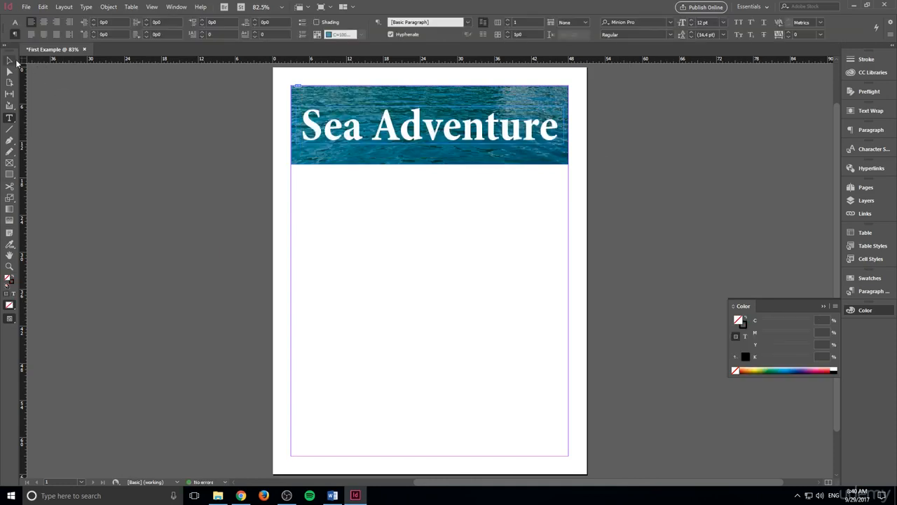
{"action": "left_click", "coordinate": [9, 60]}
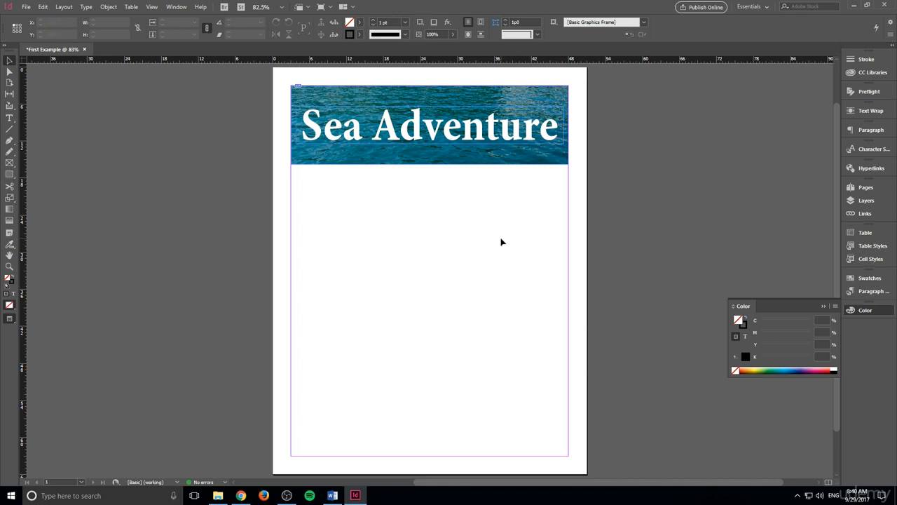
Toggle repeatedly between Normal and Preview screen modes to examine the banner and its border without guides and frame edges.
{"action": "key", "text": "w"}
{"action": "key", "text": "w"}
{"action": "key", "text": "w"}
{"action": "key", "text": "w"}
{"action": "key", "text": "w"}
{"action": "key", "text": "w"}
{"action": "key", "text": "w"}
{"action": "key", "text": "w"}
{"action": "key", "text": "w"}
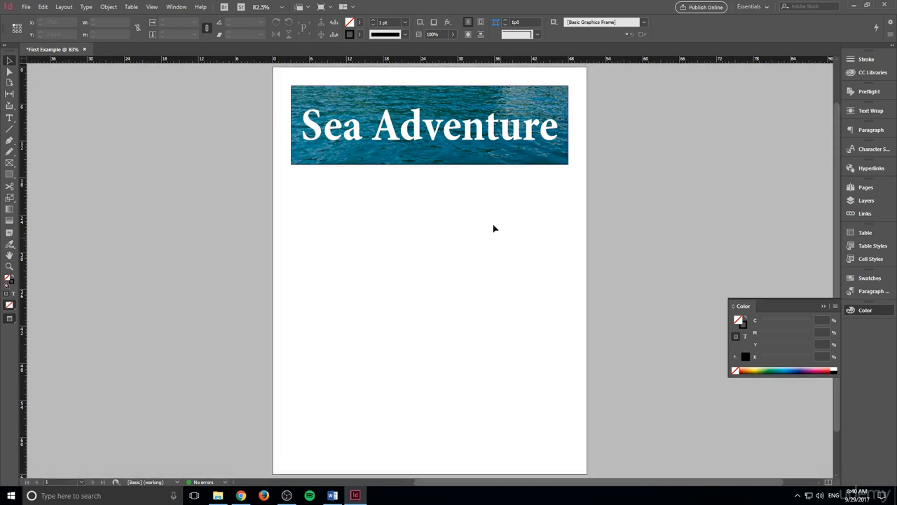
{"action": "scroll", "coordinate": [494, 229], "scroll_direction": "down", "scroll_amount": 2}
{"action": "scroll", "coordinate": [474, 262], "scroll_direction": "up", "scroll_amount": 3}
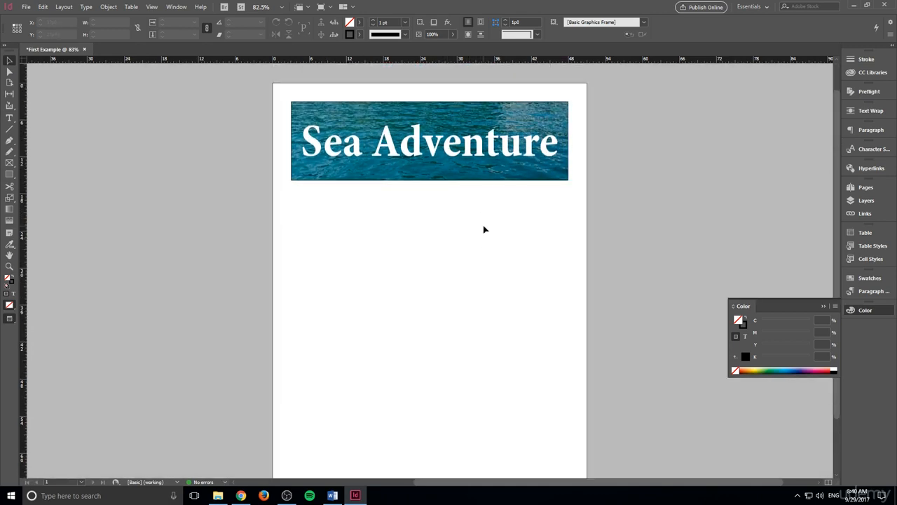
{"action": "key", "text": "w"}
{"action": "scroll", "coordinate": [483, 230], "scroll_direction": "down", "scroll_amount": 1}
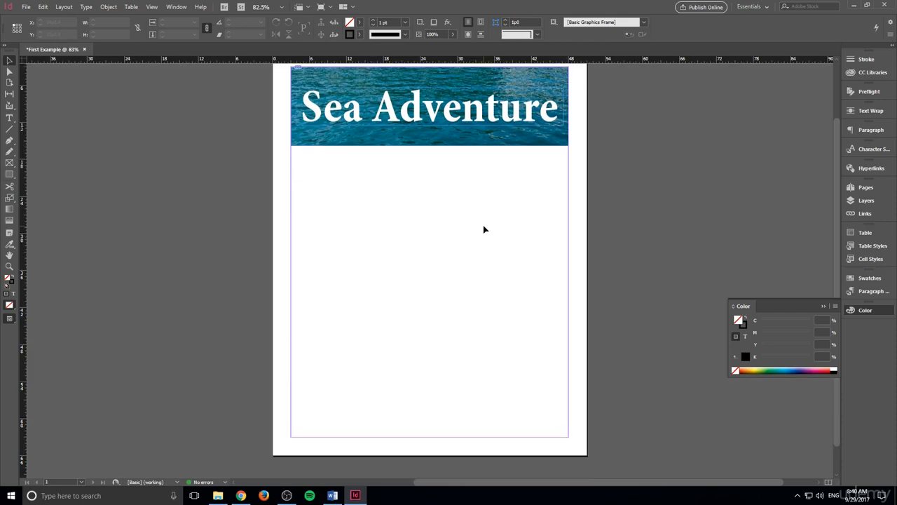
{"action": "left_click", "coordinate": [483, 144]}
{"action": "scroll", "coordinate": [514, 247], "scroll_direction": "up", "scroll_amount": 1}
{"action": "left_click", "coordinate": [516, 246]}
{"action": "key", "text": "w"}
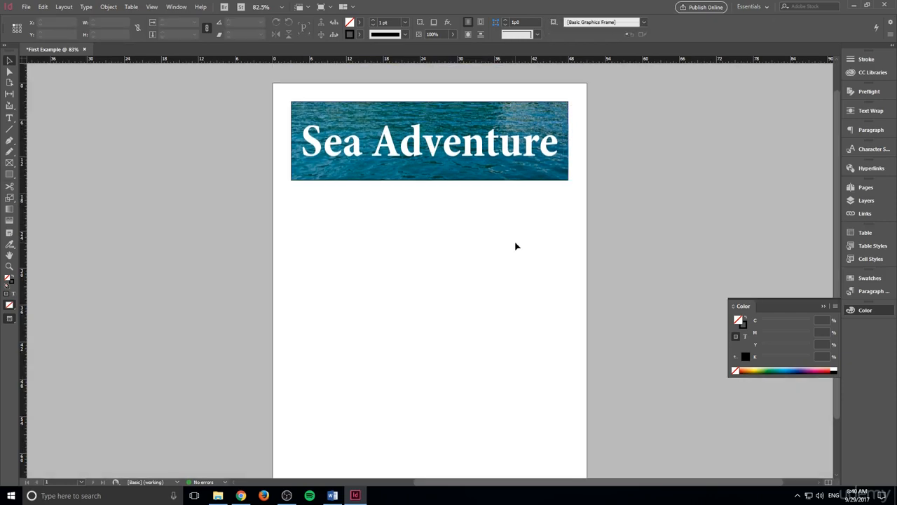
{"action": "key", "text": "w"}
{"action": "key", "text": "w"}
{"action": "key", "text": "w"}
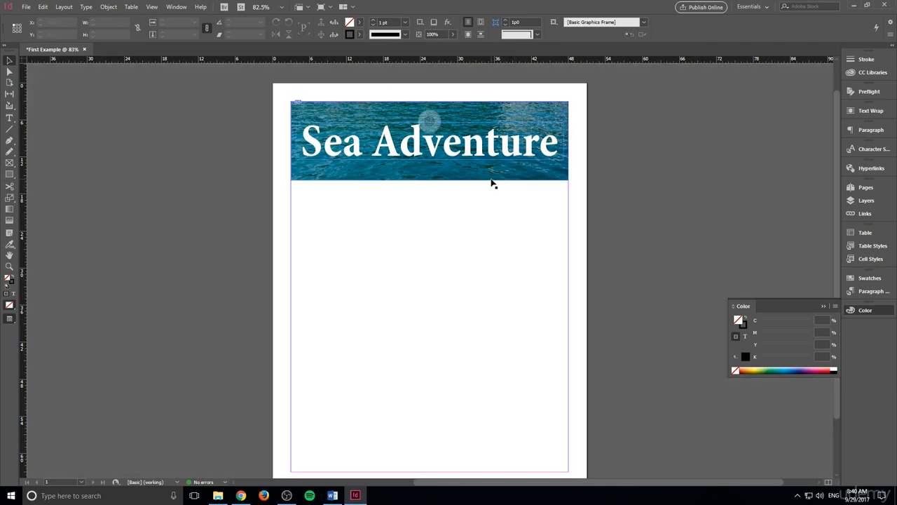
Thicken the black stroke around the banner image frame and check it briefly in Preview mode.
{"action": "left_click", "coordinate": [492, 181]}
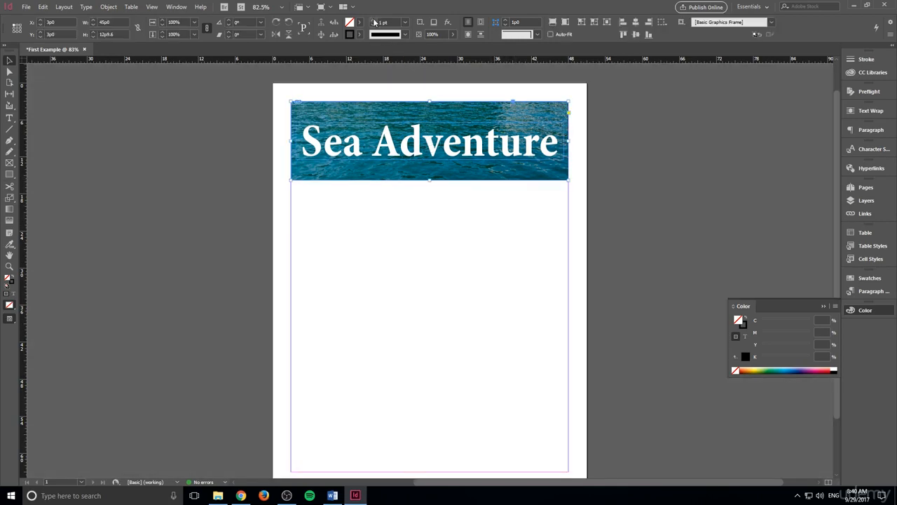
{"action": "left_click", "coordinate": [373, 21]}
{"action": "left_click", "coordinate": [430, 280]}
{"action": "key", "text": "w"}
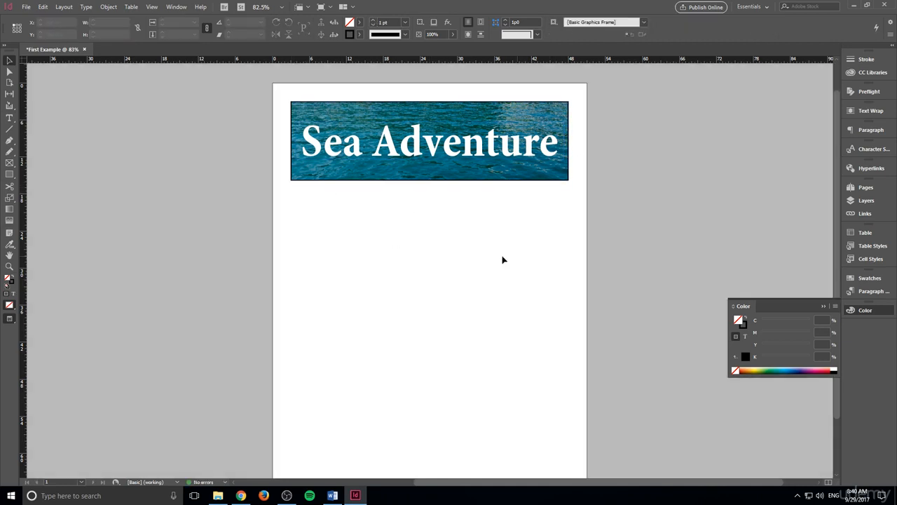
{"action": "key", "text": "w"}
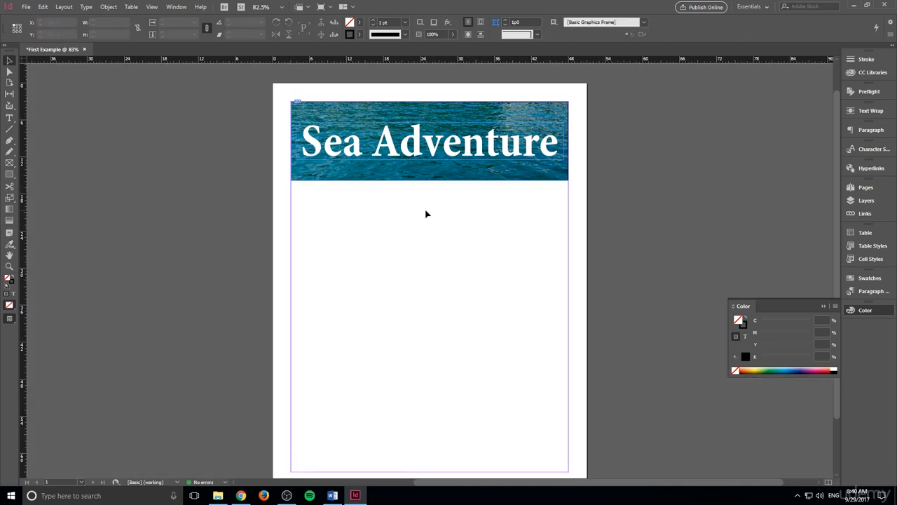
Draw a vertical line about 37p9.6 long down the middle of the page below the banner.
{"action": "left_click", "coordinate": [10, 129]}
{"action": "scroll", "coordinate": [416, 197], "scroll_direction": "down", "scroll_amount": 1}
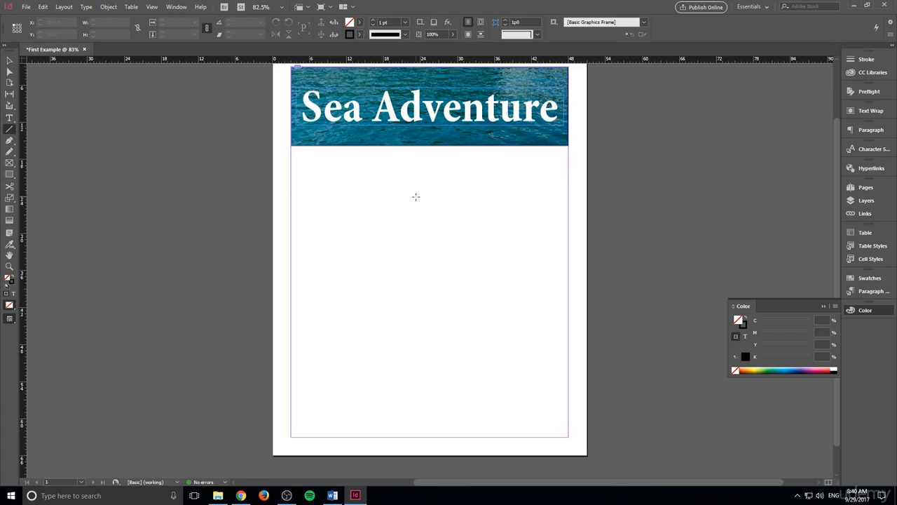
{"action": "right_click", "coordinate": [429, 164]}
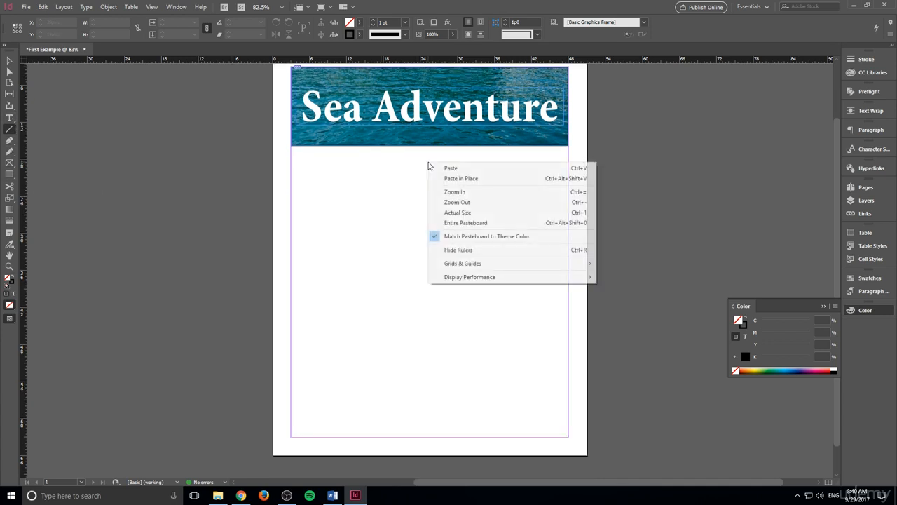
{"action": "left_click", "coordinate": [428, 161]}
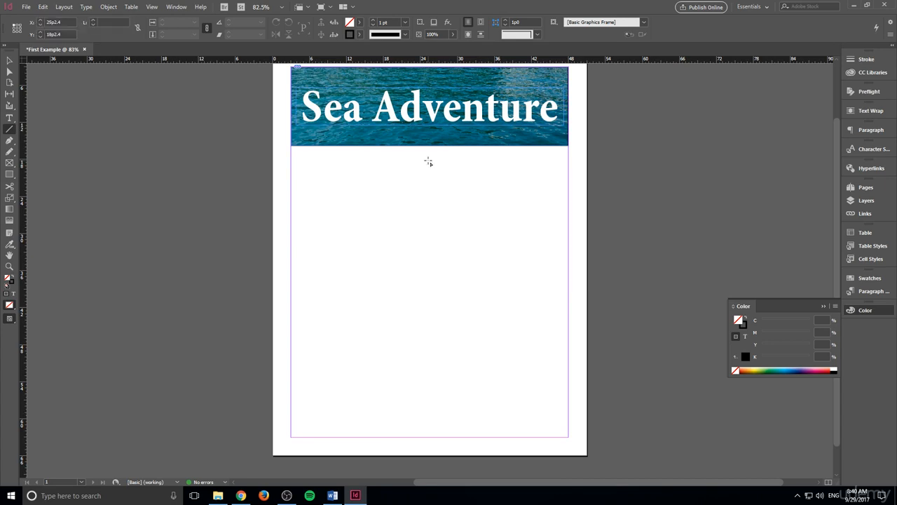
{"action": "left_click_drag", "start_coordinate": [428, 161], "coordinate": [434, 394]}
{"action": "key", "text": "shift"}
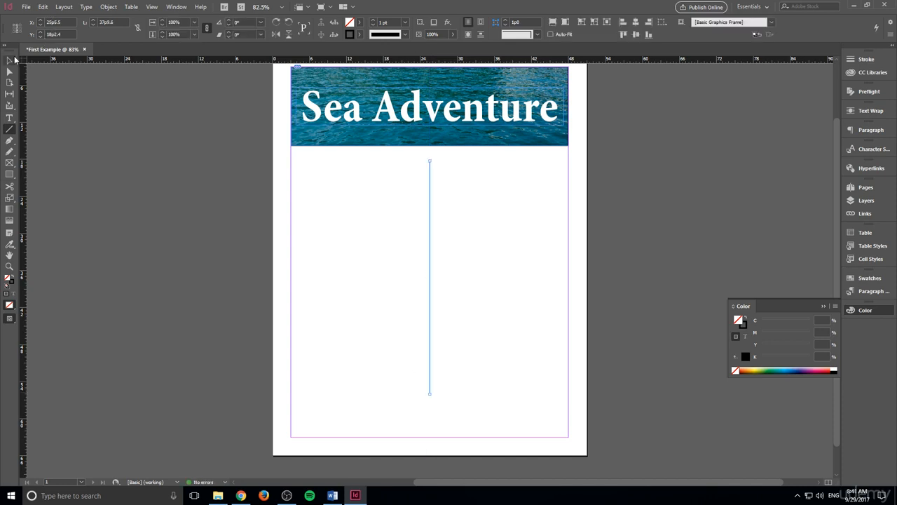
Move the vertical divider line up slightly so it starts at Y 18p0, and deselect it.
{"action": "left_click", "coordinate": [10, 60]}
{"action": "mouse_move", "coordinate": [430, 196]}
{"action": "left_mouse_down"}
{"action": "mouse_move", "coordinate": [433, 223]}
{"action": "mouse_move", "coordinate": [431, 194]}
{"action": "left_mouse_up"}
{"action": "left_click", "coordinate": [750, 475]}
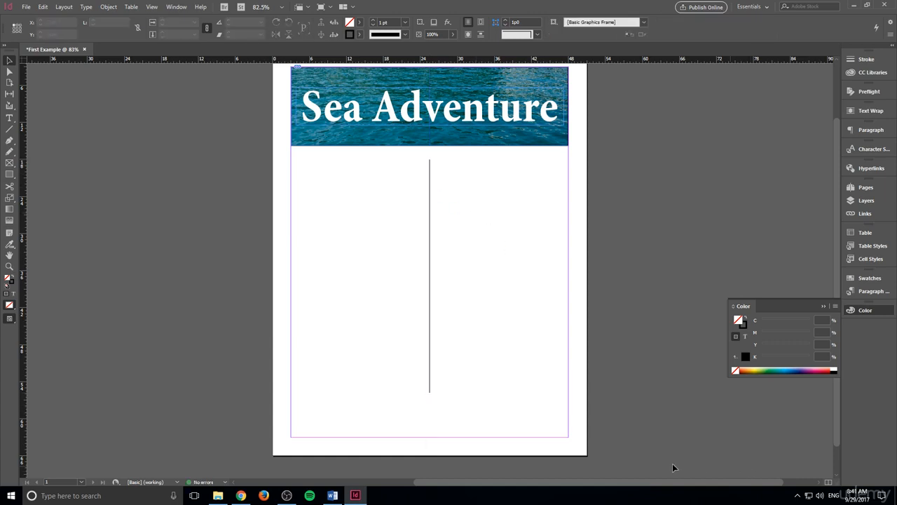
{"action": "left_click", "coordinate": [430, 256]}
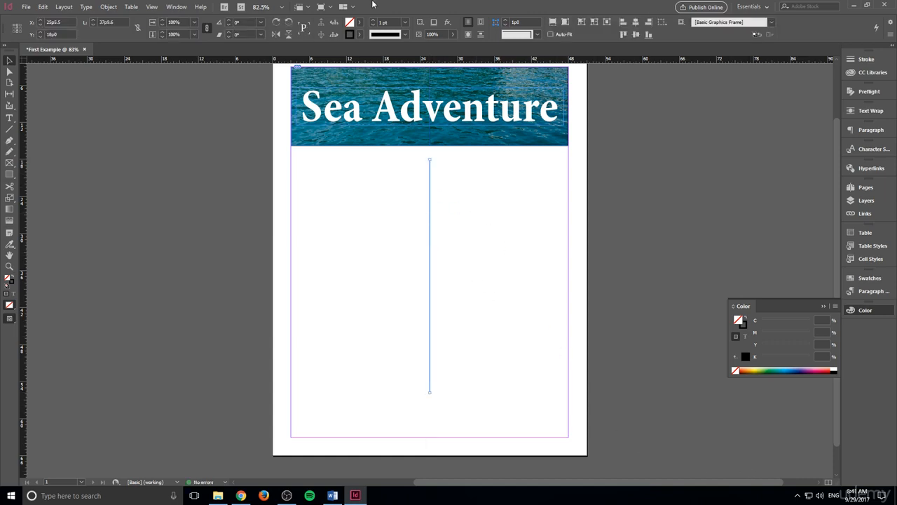
{"action": "left_click", "coordinate": [465, 310]}
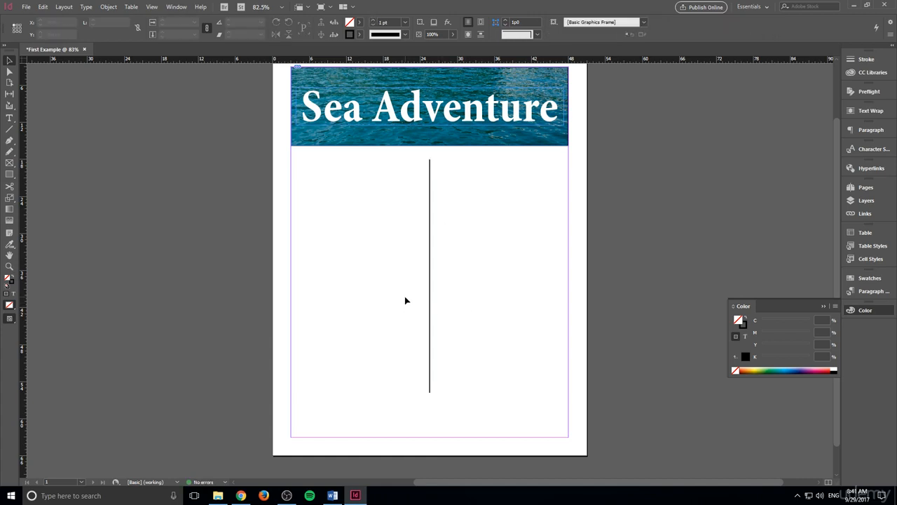
Create a text frame about 19p10.8 by 43p10.8 left of the divider line and position it at X 4p6, Y 17p6.
{"action": "left_click", "coordinate": [9, 119]}
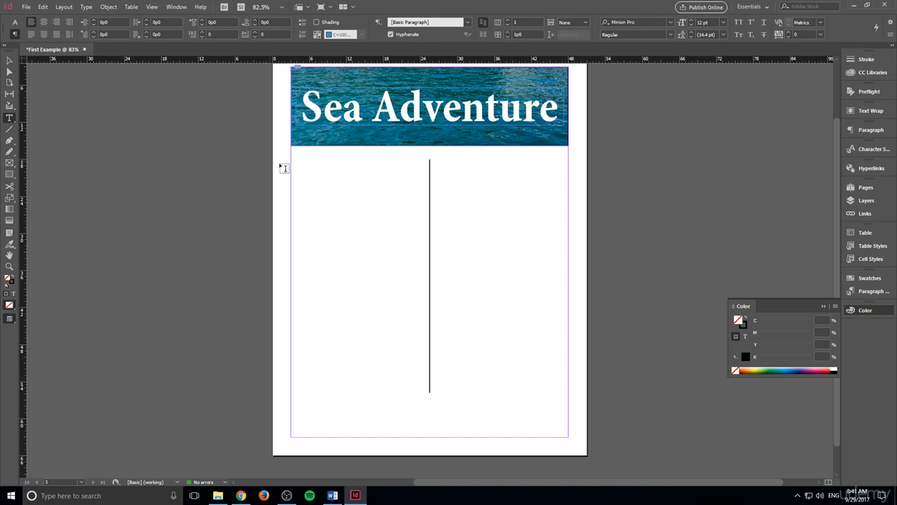
{"action": "left_click_drag", "start_coordinate": [294, 156], "coordinate": [417, 427]}
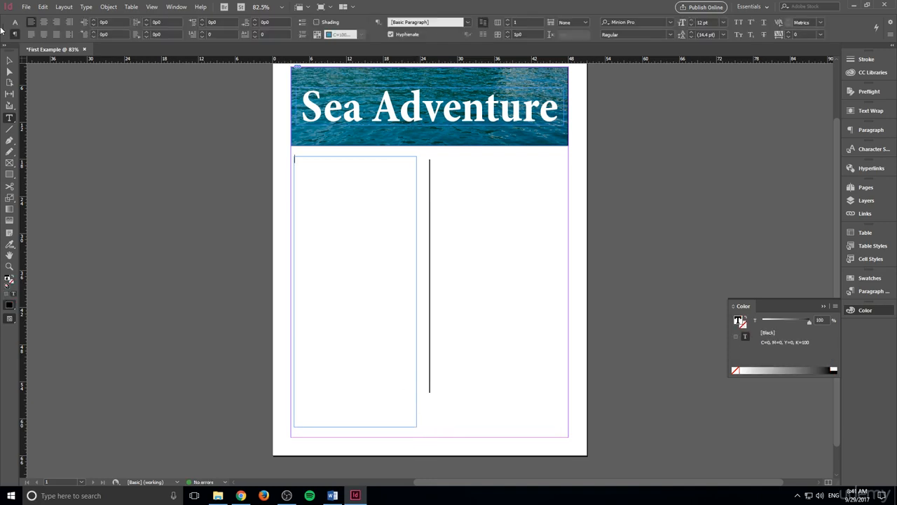
{"action": "left_click", "coordinate": [9, 60]}
{"action": "left_click_drag", "start_coordinate": [339, 318], "coordinate": [345, 318]}
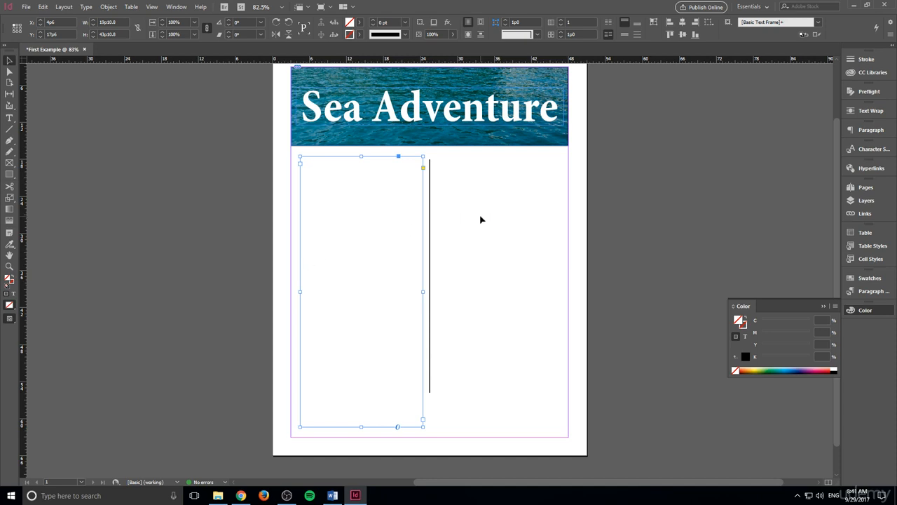
Place a copy of the left text frame right of the divider line, and paste another copy of it.
{"action": "key", "text": "ctrl+v"}
{"action": "left_click_drag", "start_coordinate": [458, 216], "coordinate": [531, 238]}
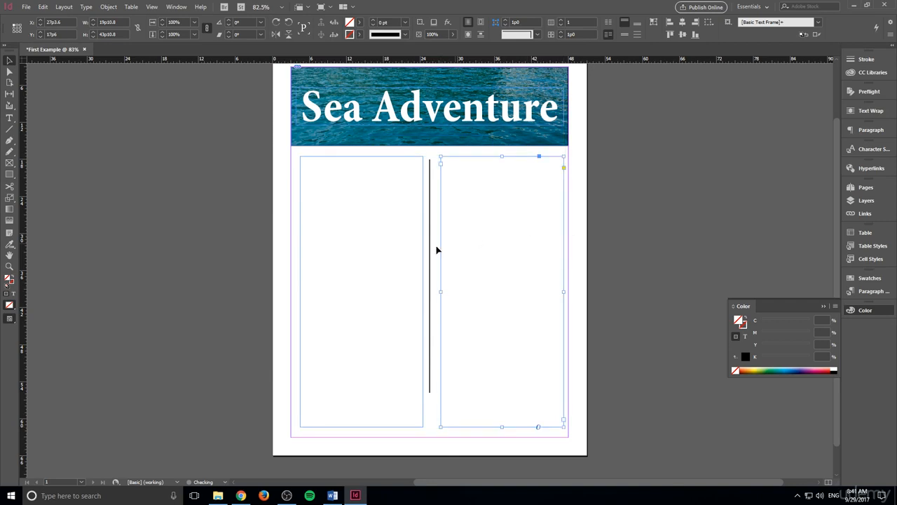
{"action": "right_click", "coordinate": [414, 254]}
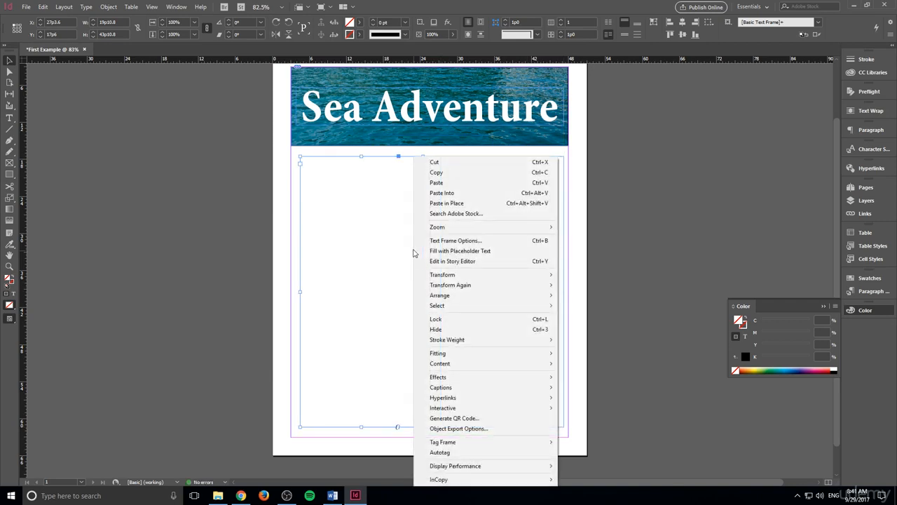
{"action": "left_click", "coordinate": [478, 173]}
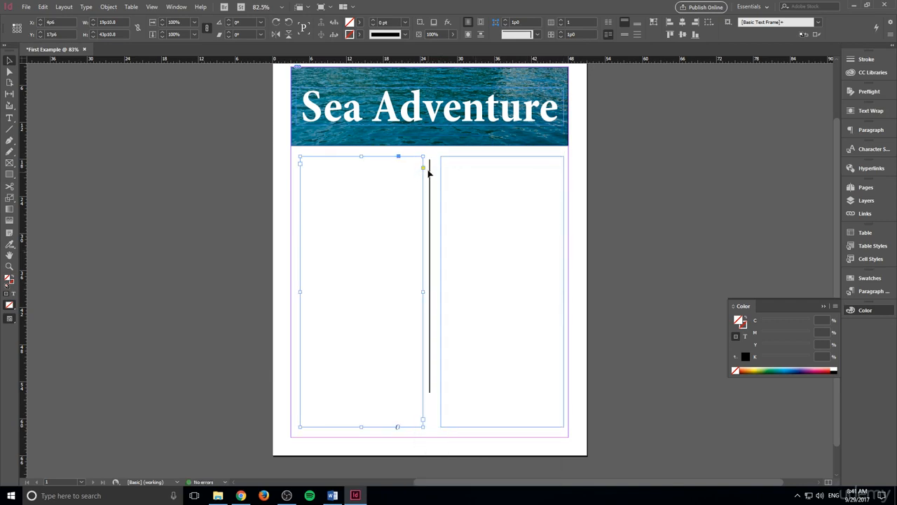
{"action": "right_click", "coordinate": [595, 172]}
{"action": "left_click", "coordinate": [656, 182]}
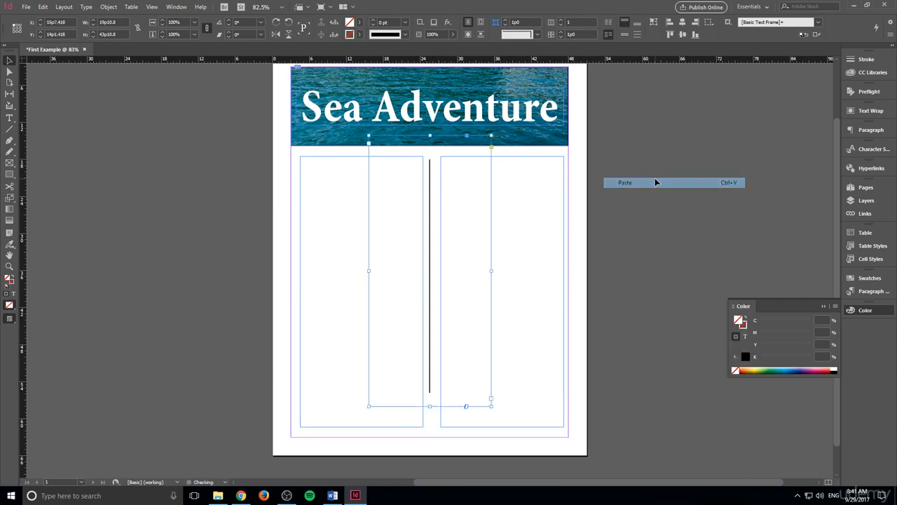
Position the copied text frame right of the divider line at X 26p7.2, Y 17p6, level with the left frame, and deselect it.
{"action": "left_click_drag", "start_coordinate": [414, 183], "coordinate": [484, 207]}
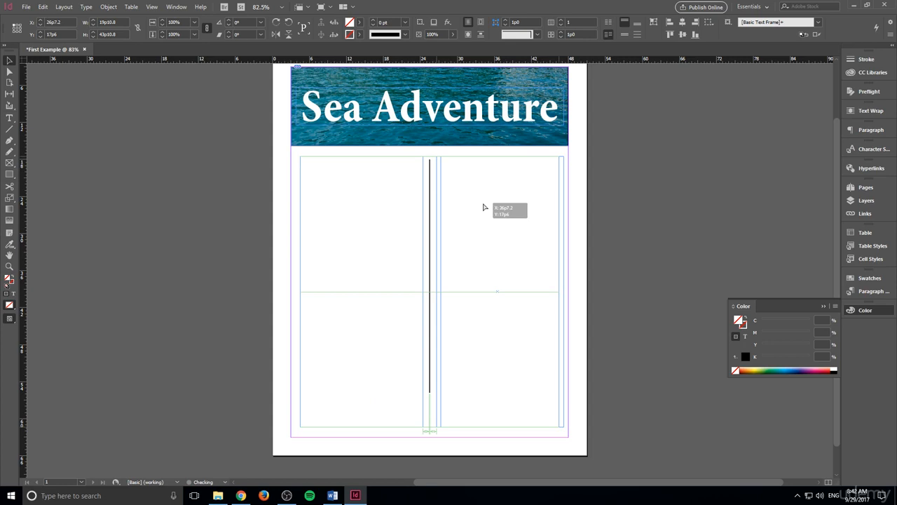
{"action": "left_click_drag", "start_coordinate": [483, 207], "coordinate": [484, 207]}
{"action": "left_click", "coordinate": [483, 208]}
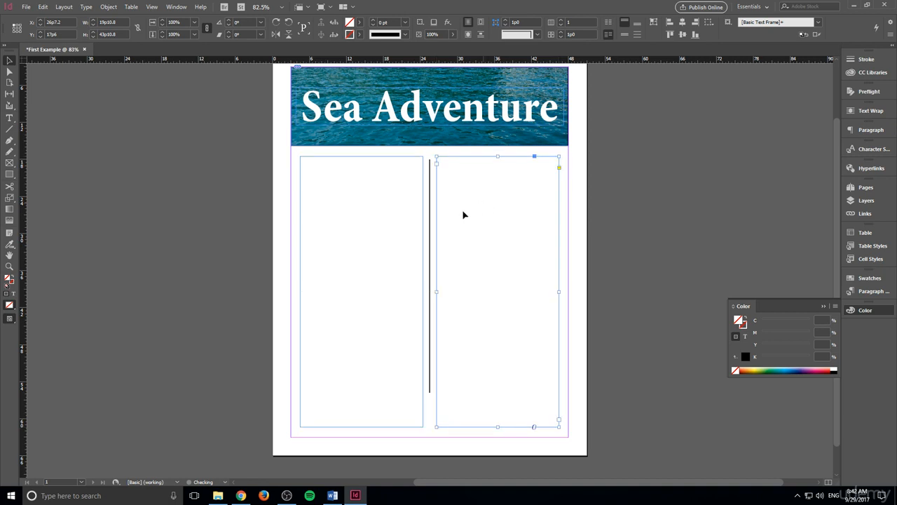
{"action": "left_click", "coordinate": [118, 208]}
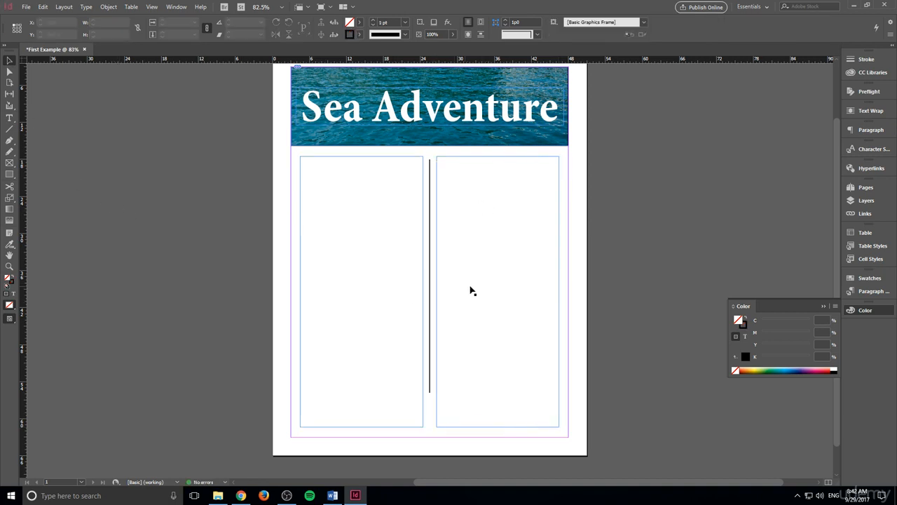
Fill both the left and right text frames with placeholder text.
{"action": "key", "text": "t"}
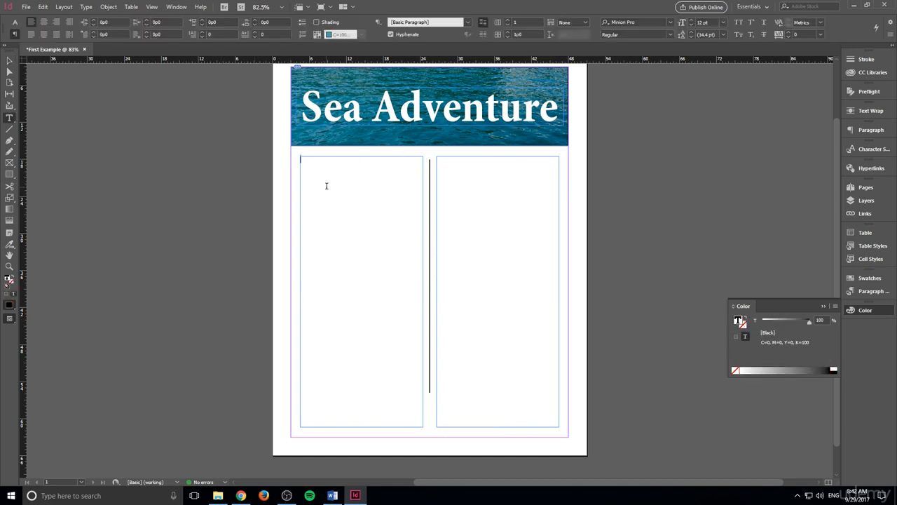
{"action": "scroll", "coordinate": [322, 202], "scroll_direction": "up", "scroll_amount": 2}
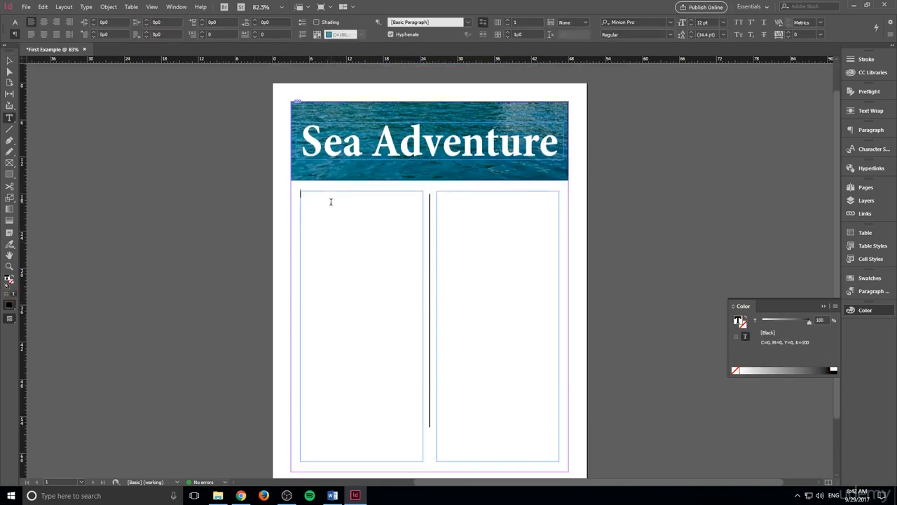
{"action": "scroll", "coordinate": [331, 202], "scroll_direction": "down", "scroll_amount": 2}
{"action": "right_click", "coordinate": [334, 218]}
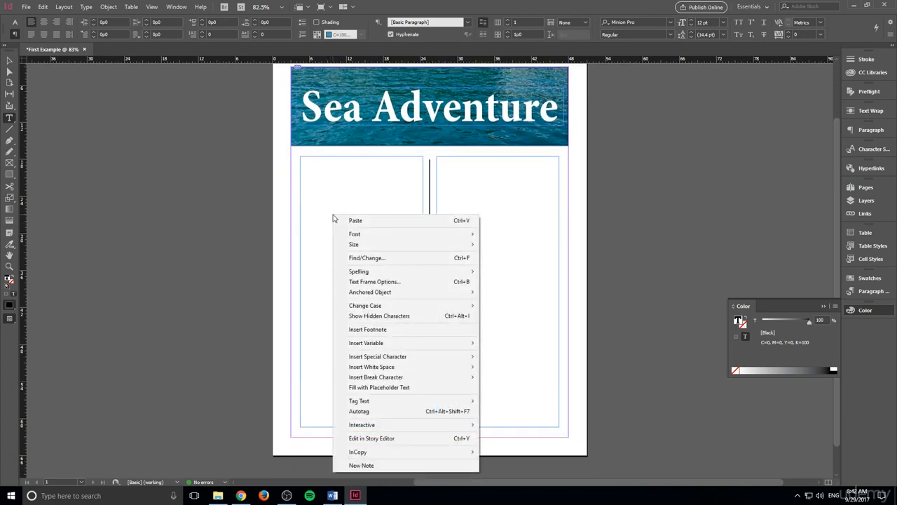
{"action": "left_click", "coordinate": [396, 391]}
{"action": "right_click", "coordinate": [506, 199]}
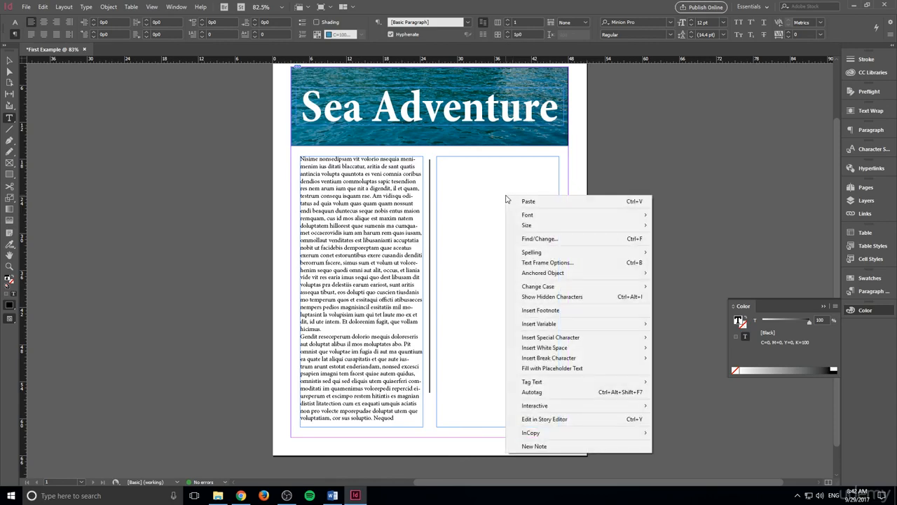
{"action": "left_click", "coordinate": [561, 368]}
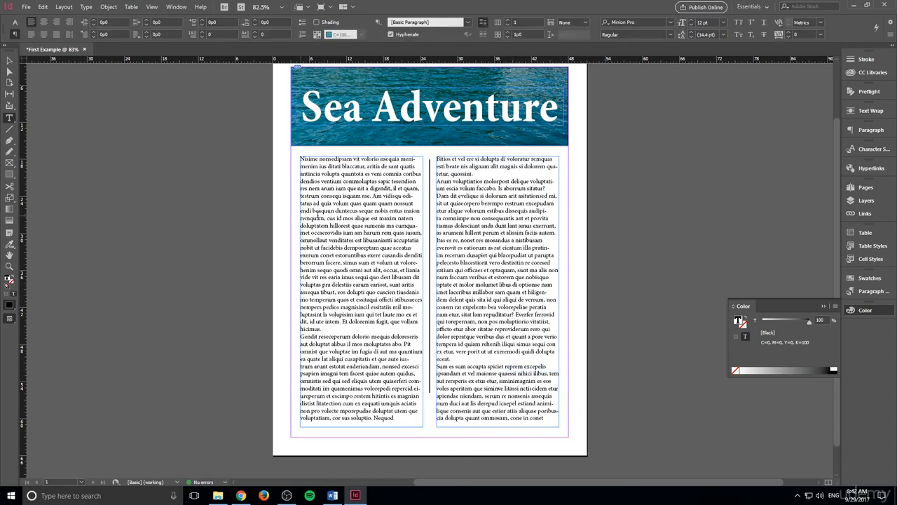
Draw a rectangle about 14p7.2 by 11p0 over the upper part of the left text column.
{"action": "left_click", "coordinate": [397, 225]}
{"action": "left_click", "coordinate": [10, 174]}
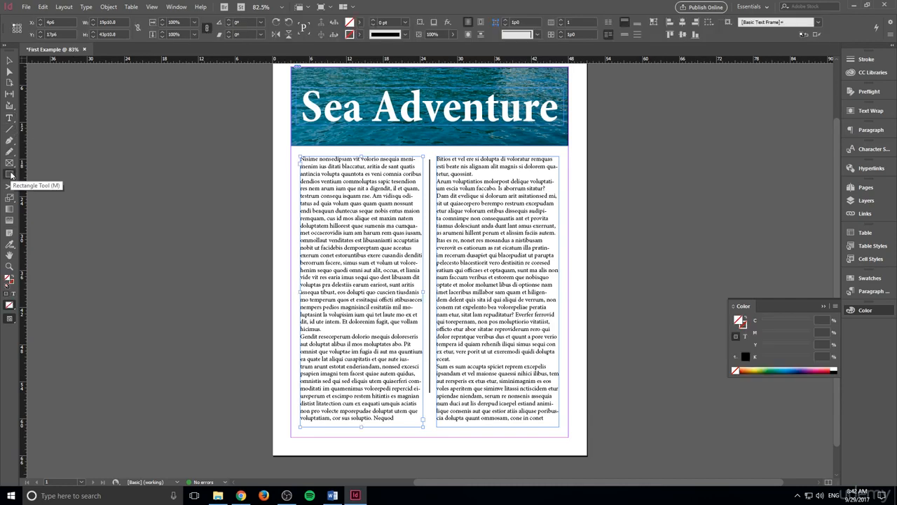
{"action": "left_click", "coordinate": [35, 176]}
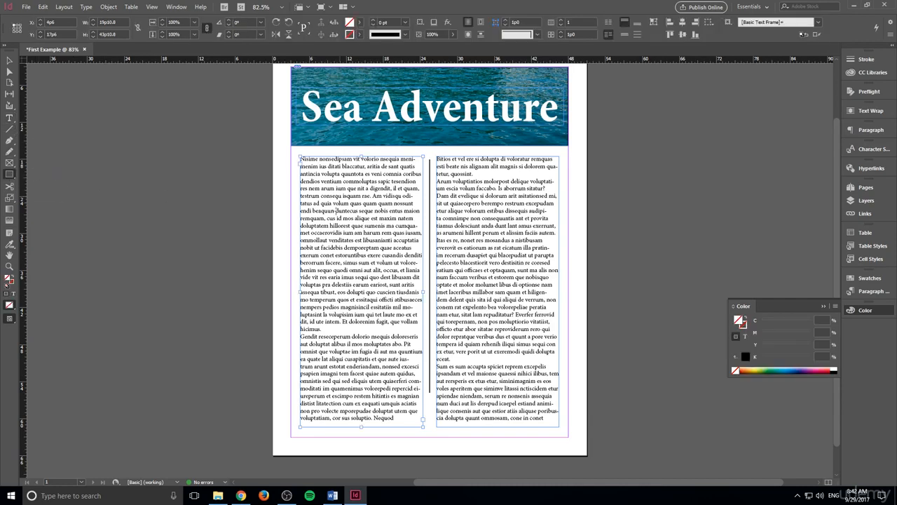
{"action": "left_click_drag", "start_coordinate": [317, 192], "coordinate": [407, 263]}
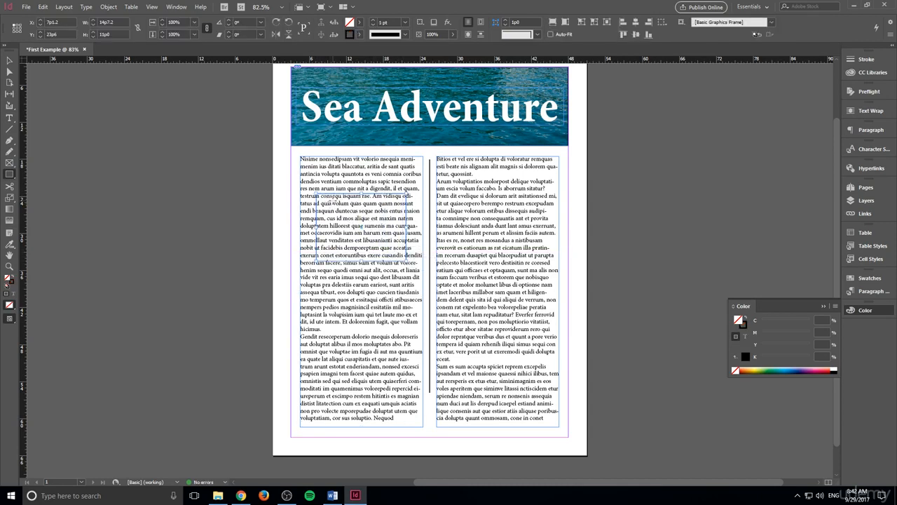
Place the picture DSC_0315.JPG into the rectangle over the left text column.
{"action": "left_click", "coordinate": [28, 9]}
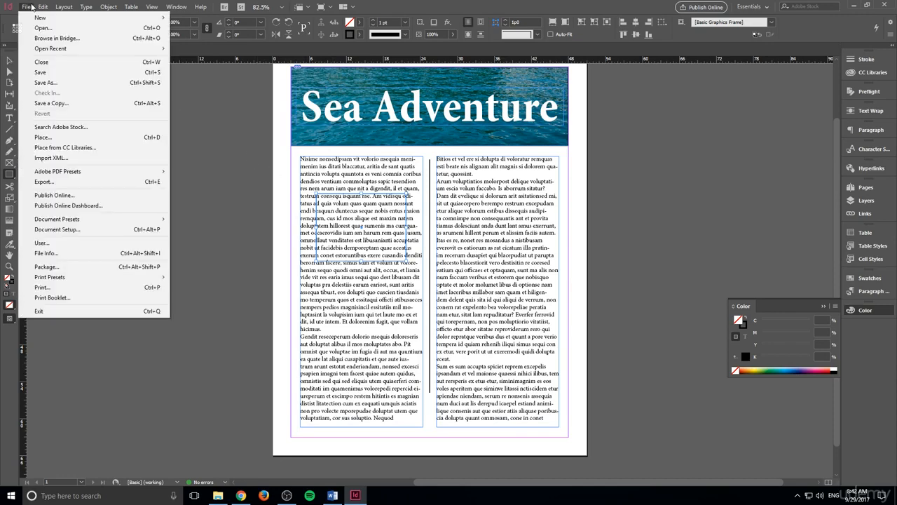
{"action": "left_click", "coordinate": [43, 137]}
{"action": "left_click", "coordinate": [335, 189]}
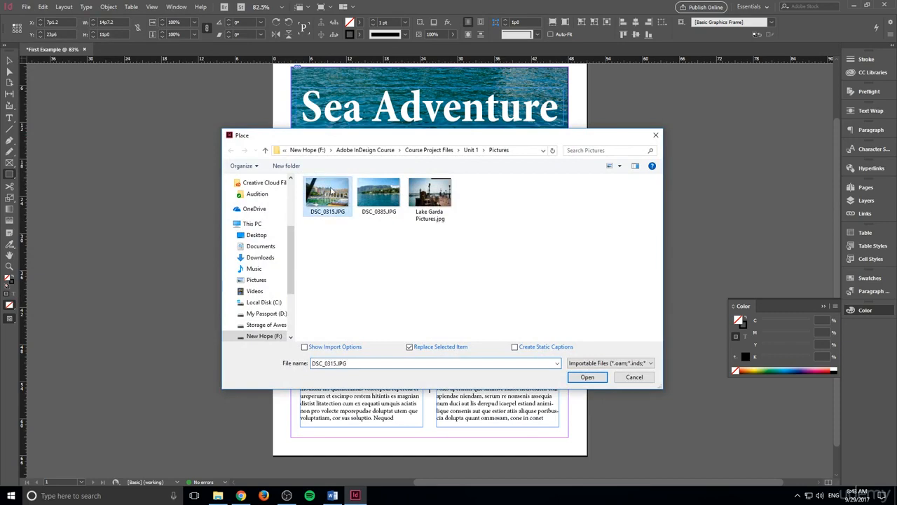
{"action": "left_click", "coordinate": [587, 377]}
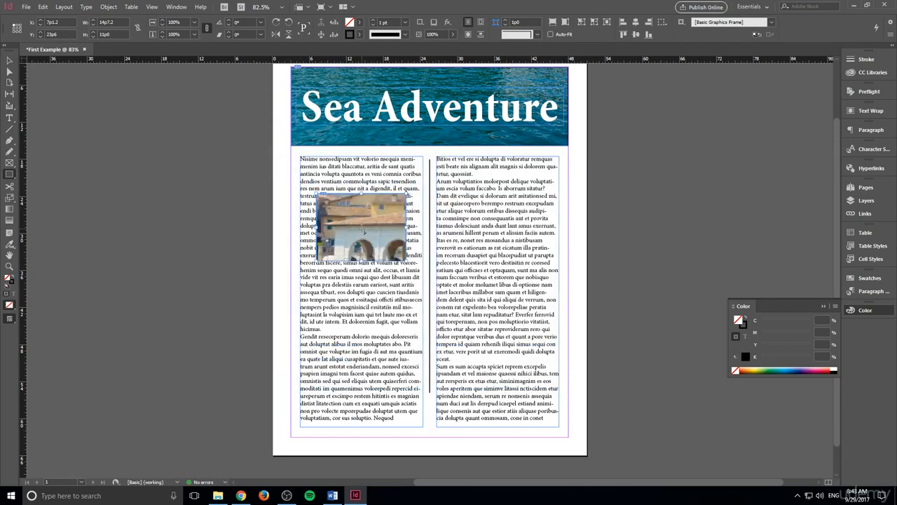
{"action": "left_click", "coordinate": [364, 231]}
Fit the placed harbour picture to its frame using Fit Content to Frame.
{"action": "right_click", "coordinate": [346, 171]}
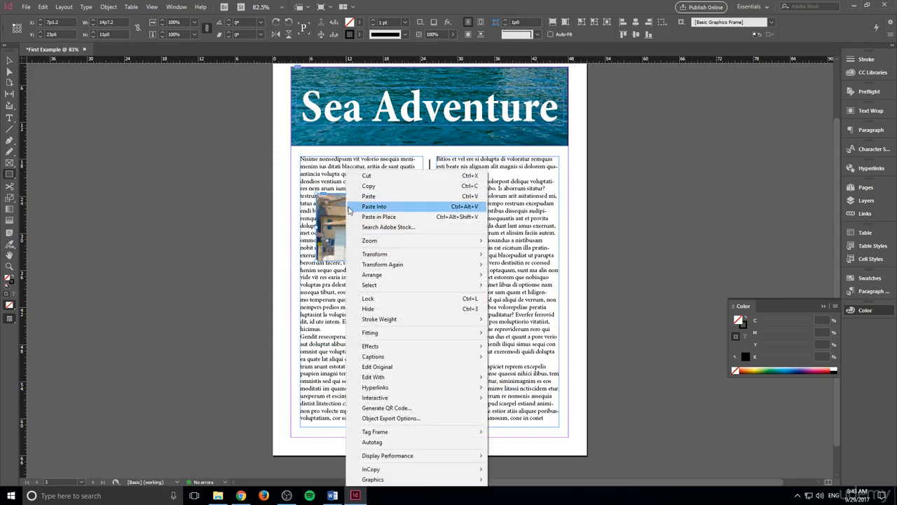
{"action": "left_click", "coordinate": [7, 62]}
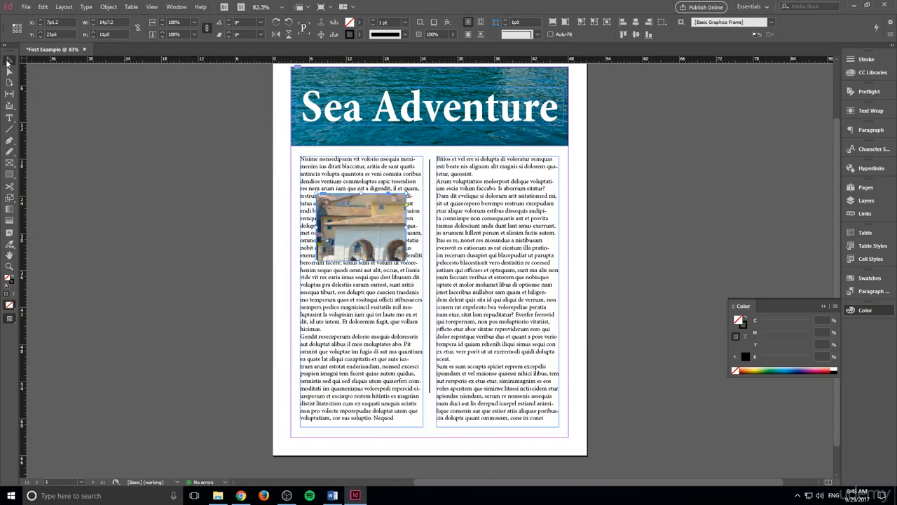
{"action": "right_click", "coordinate": [352, 186]}
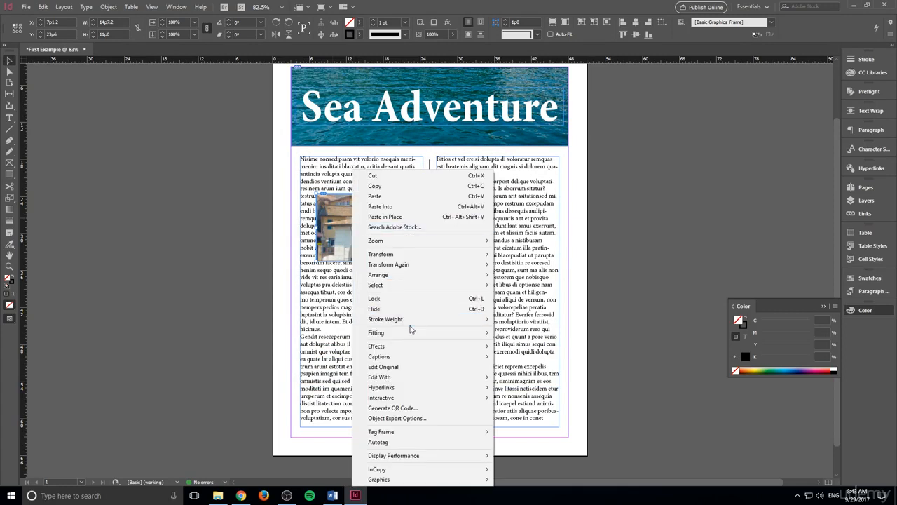
{"action": "mouse_move", "coordinate": [412, 332]}
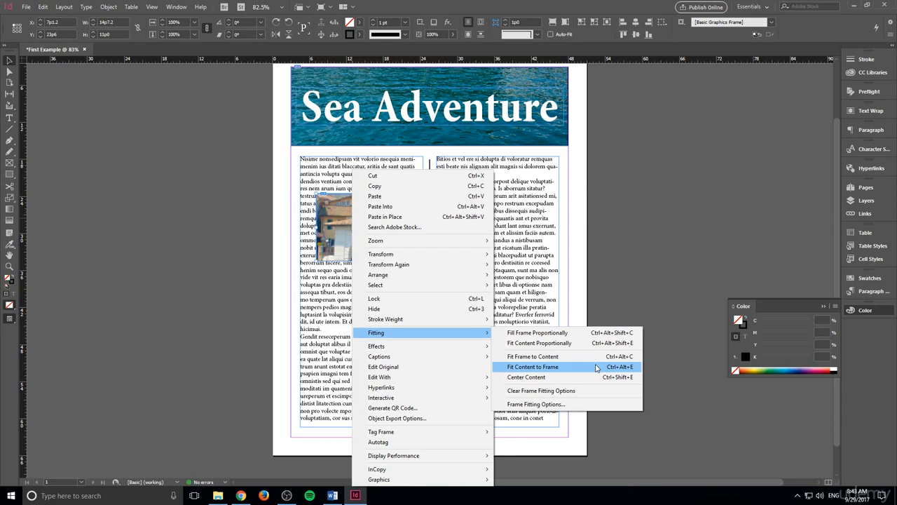
{"action": "left_click", "coordinate": [596, 367]}
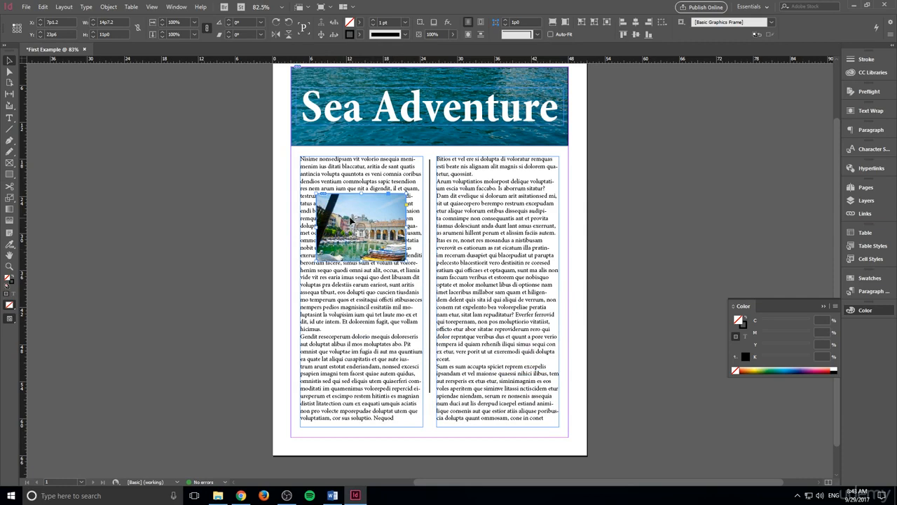
Show the Text Wrap settings and dock them below Color.
{"action": "left_click", "coordinate": [169, 5]}
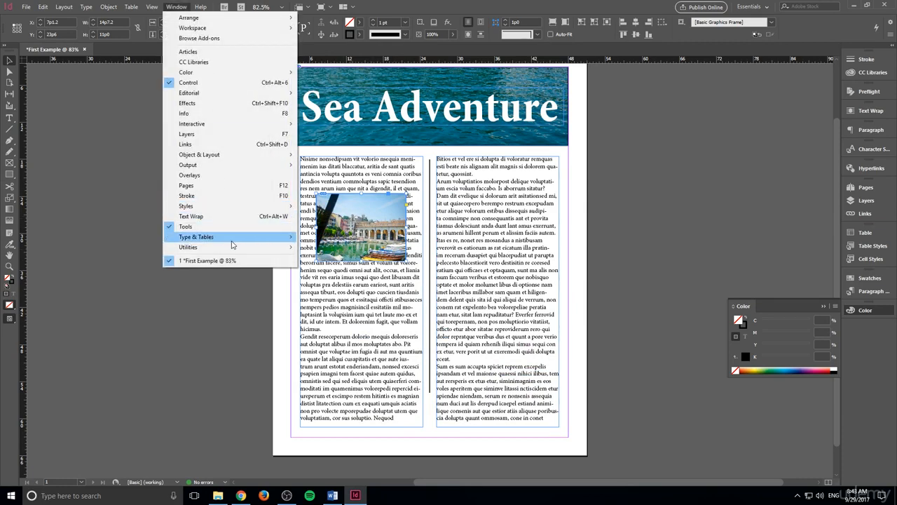
{"action": "mouse_move", "coordinate": [232, 240]}
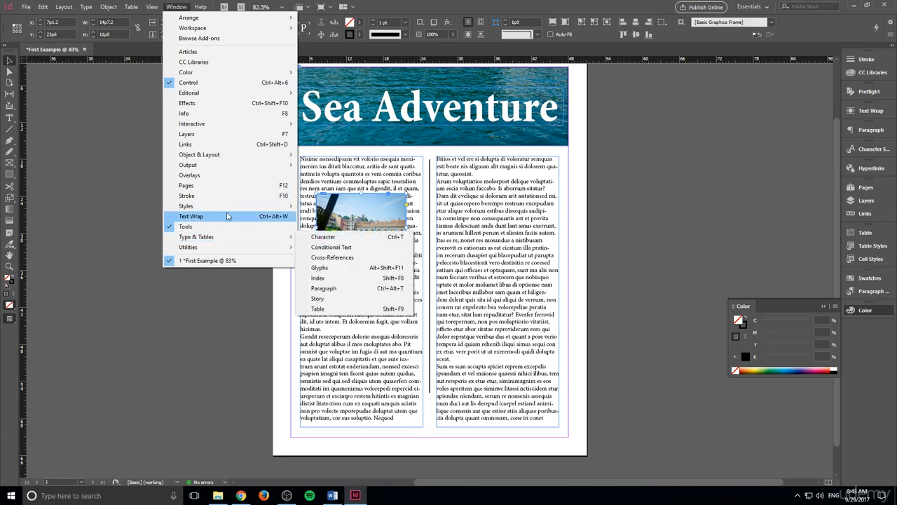
{"action": "left_click", "coordinate": [197, 218]}
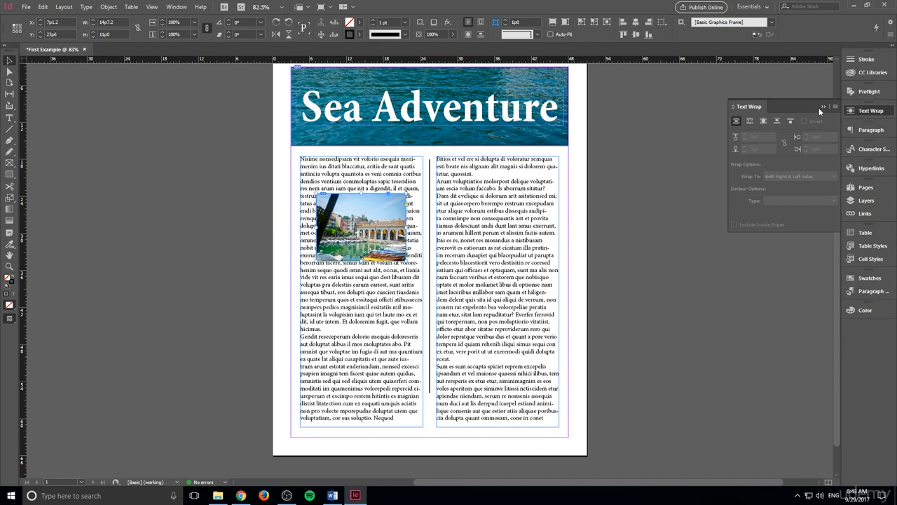
{"action": "left_click_drag", "start_coordinate": [755, 106], "coordinate": [862, 311]}
{"action": "left_click", "coordinate": [861, 311]}
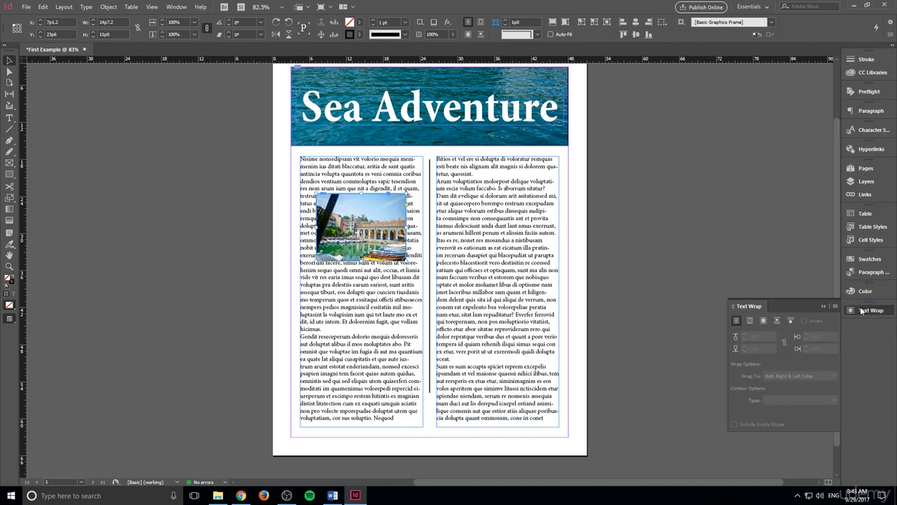
Apply the Jump Object text wrap to the harbour picture and nudge it slightly down to about Y 24p1.2.
{"action": "left_click", "coordinate": [781, 326]}
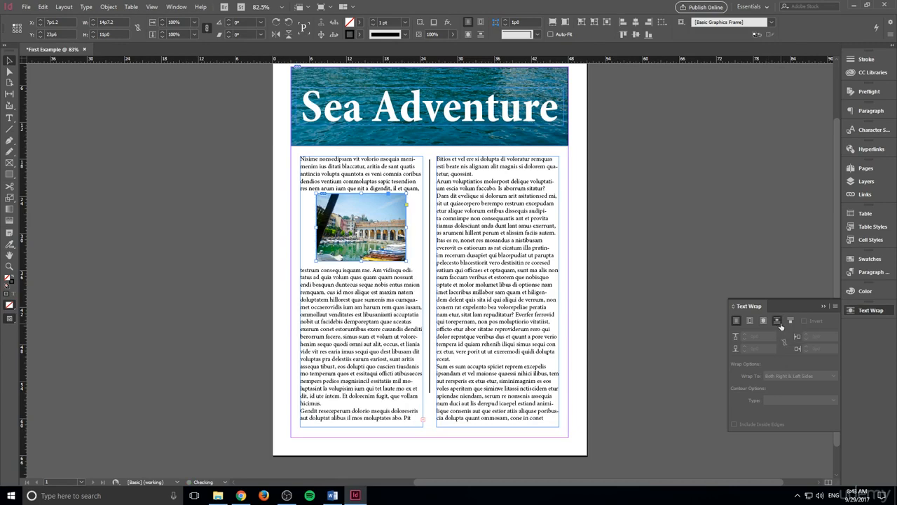
{"action": "left_click_drag", "start_coordinate": [386, 216], "coordinate": [388, 219]}
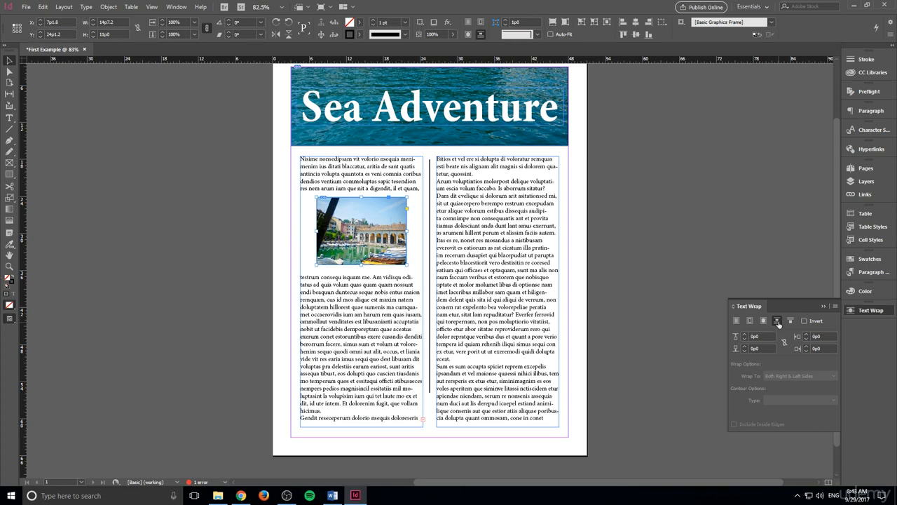
{"action": "left_click", "coordinate": [172, 254]}
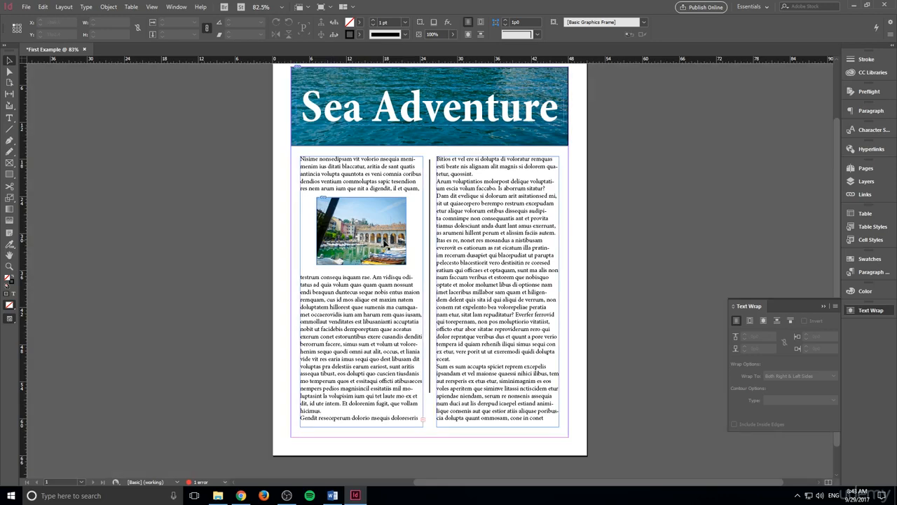
{"action": "left_click_drag", "start_coordinate": [384, 243], "coordinate": [385, 243]}
{"action": "left_click", "coordinate": [255, 241]}
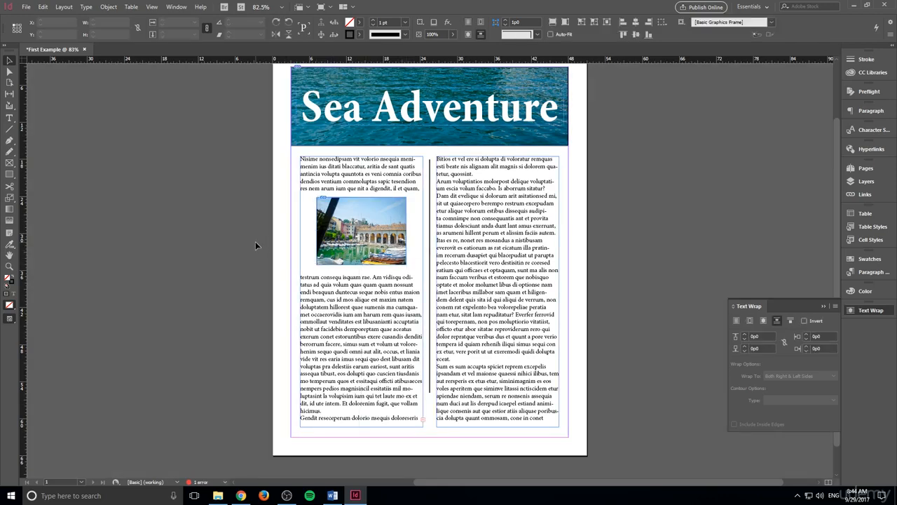
Duplicate the harbour picture into the lower part of the right text column and set the copy's top wrap offset to 0p6.
{"action": "left_click", "coordinate": [374, 250]}
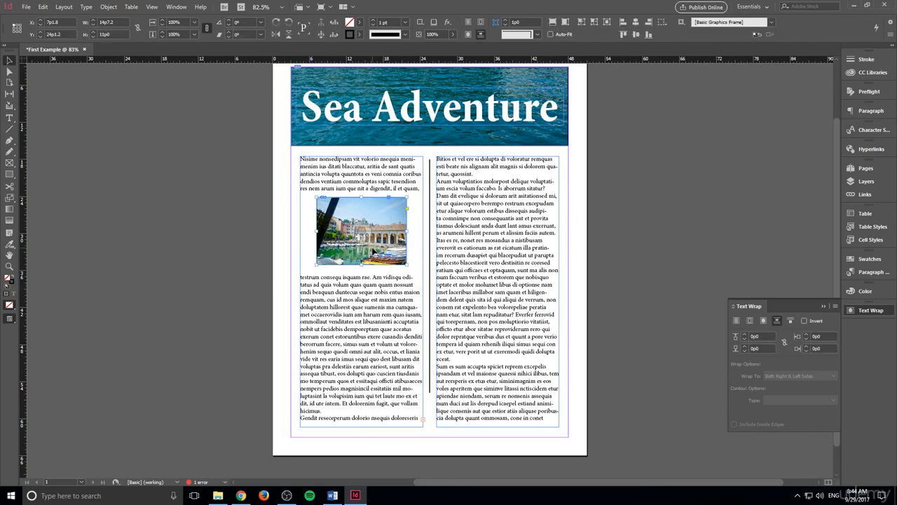
{"action": "key", "text": "ctrl+v"}
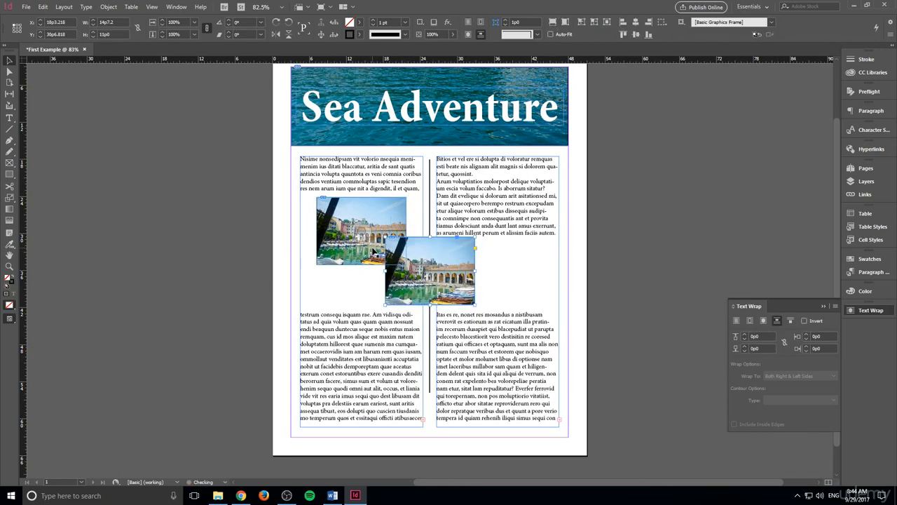
{"action": "left_click_drag", "start_coordinate": [438, 291], "coordinate": [509, 373]}
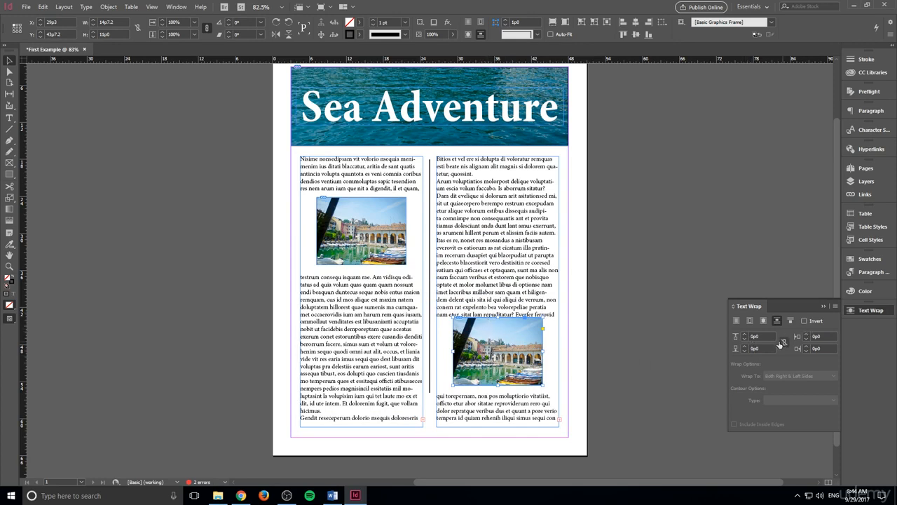
{"action": "left_click", "coordinate": [744, 335]}
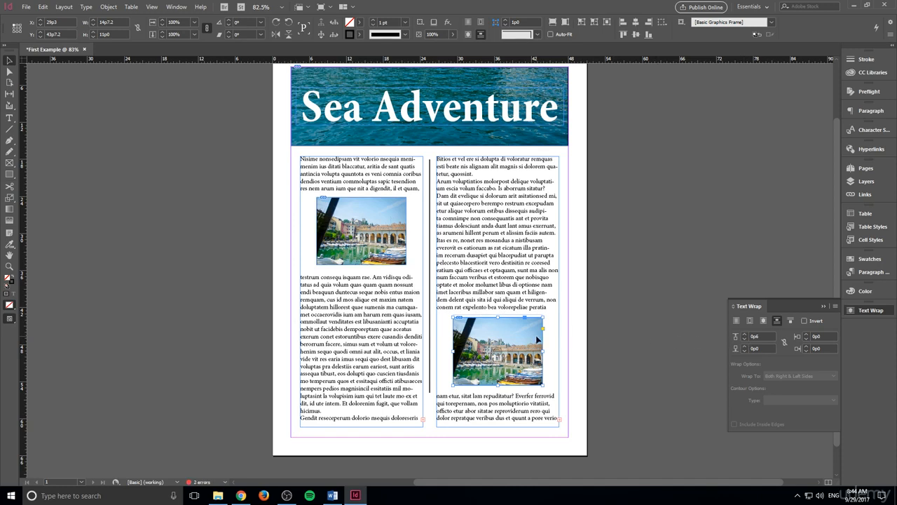
{"action": "left_click", "coordinate": [584, 352]}
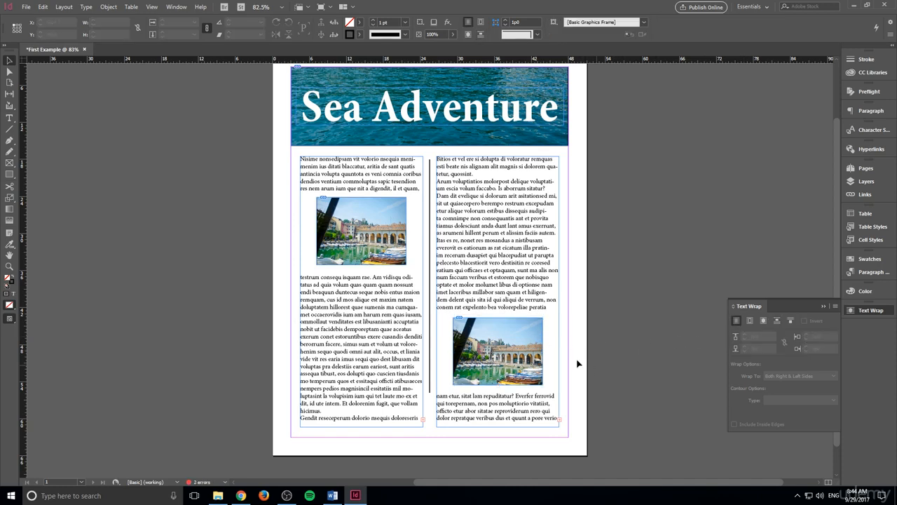
Replace the image in the right column's picture frame with Lake Garda Pictures.jpg.
{"action": "left_click", "coordinate": [527, 351]}
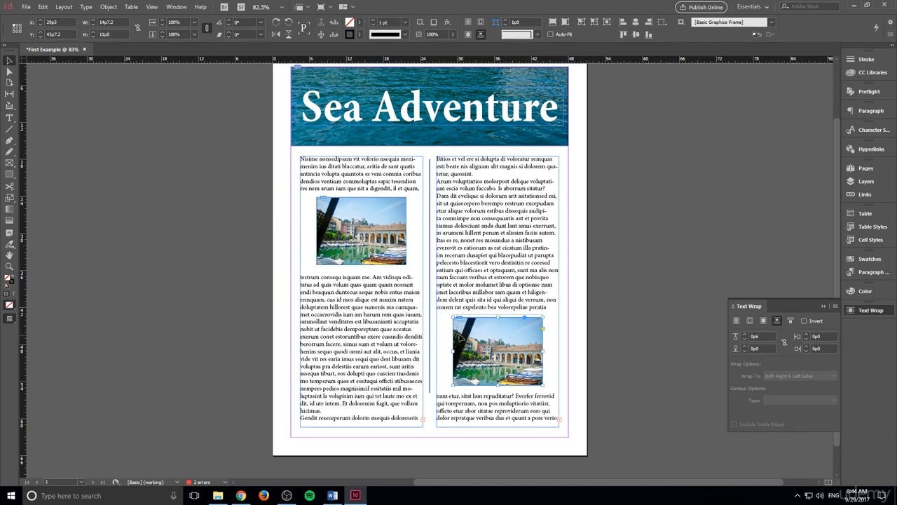
{"action": "left_click", "coordinate": [26, 7]}
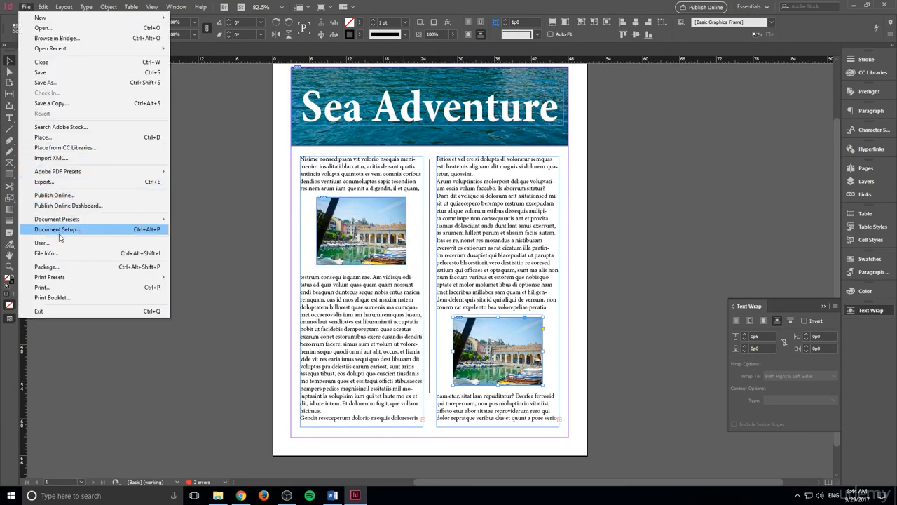
{"action": "mouse_move", "coordinate": [43, 6]}
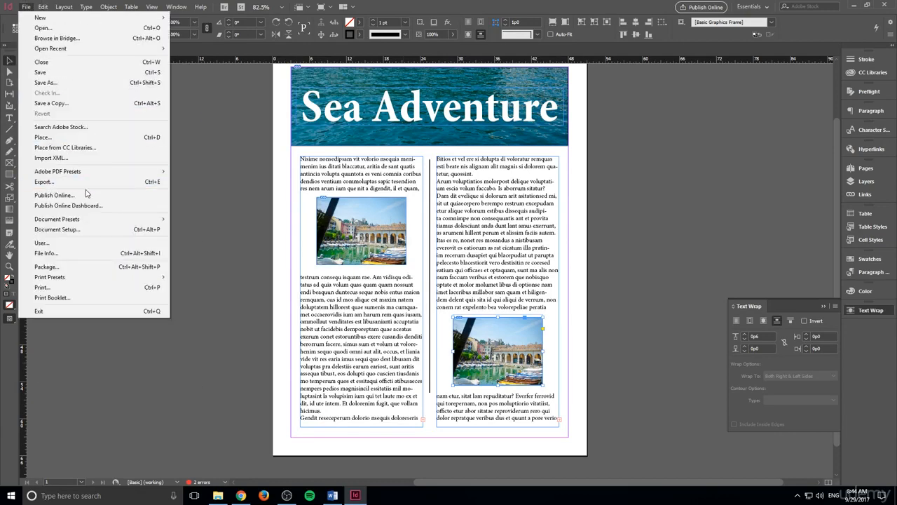
{"action": "left_click", "coordinate": [75, 136]}
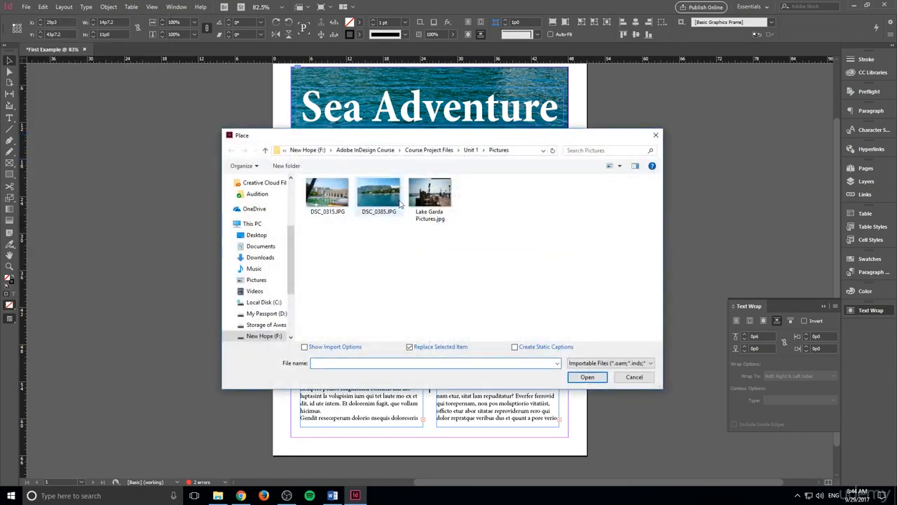
{"action": "left_click", "coordinate": [430, 198]}
{"action": "left_click", "coordinate": [587, 376]}
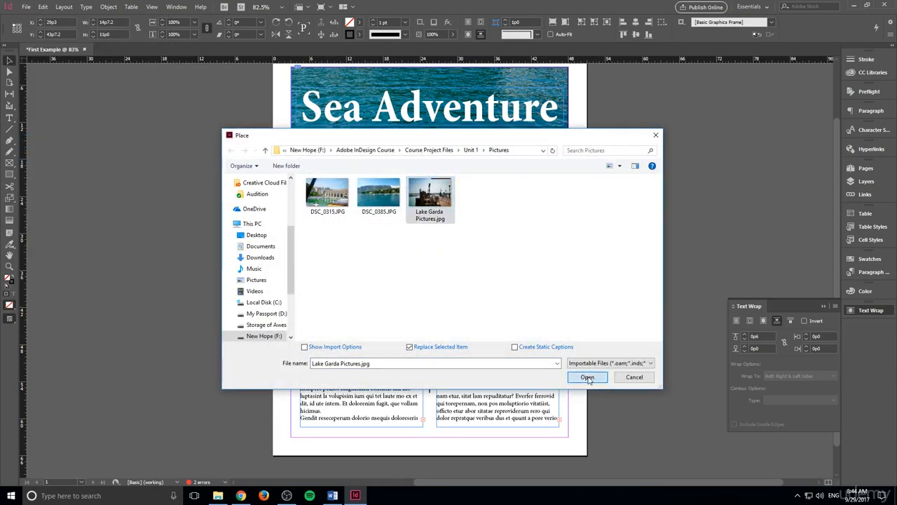
{"action": "left_click", "coordinate": [572, 351]}
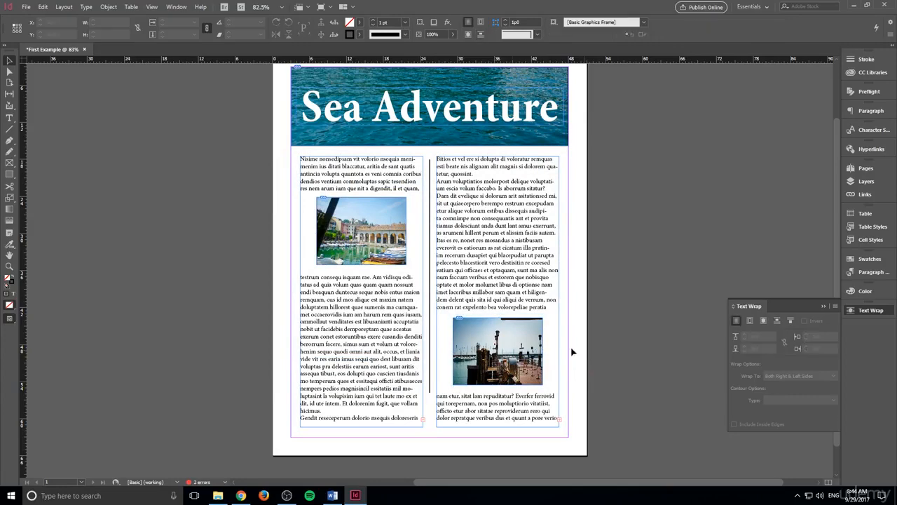
Preview the page without guides and frame edges, and look over the whole layout from banner to bottom margin.
{"action": "scroll", "coordinate": [112, 187], "scroll_direction": "up", "scroll_amount": 1}
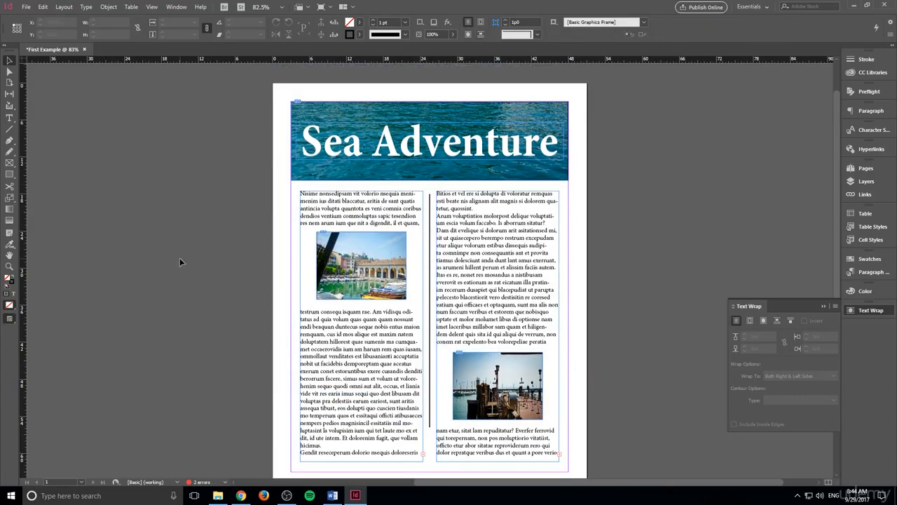
{"action": "scroll", "coordinate": [179, 258], "scroll_direction": "down", "scroll_amount": 1}
{"action": "key", "text": "w"}
{"action": "scroll", "coordinate": [690, 307], "scroll_direction": "up", "scroll_amount": 1}
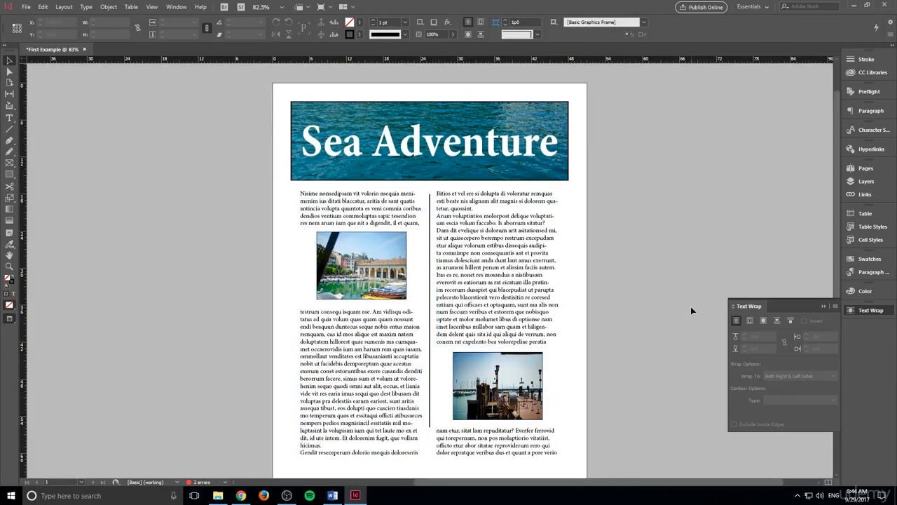
{"action": "scroll", "coordinate": [691, 304], "scroll_direction": "down", "scroll_amount": 1}
{"action": "scroll", "coordinate": [690, 303], "scroll_direction": "up", "scroll_amount": 1}
{"action": "scroll", "coordinate": [691, 303], "scroll_direction": "down", "scroll_amount": 1}
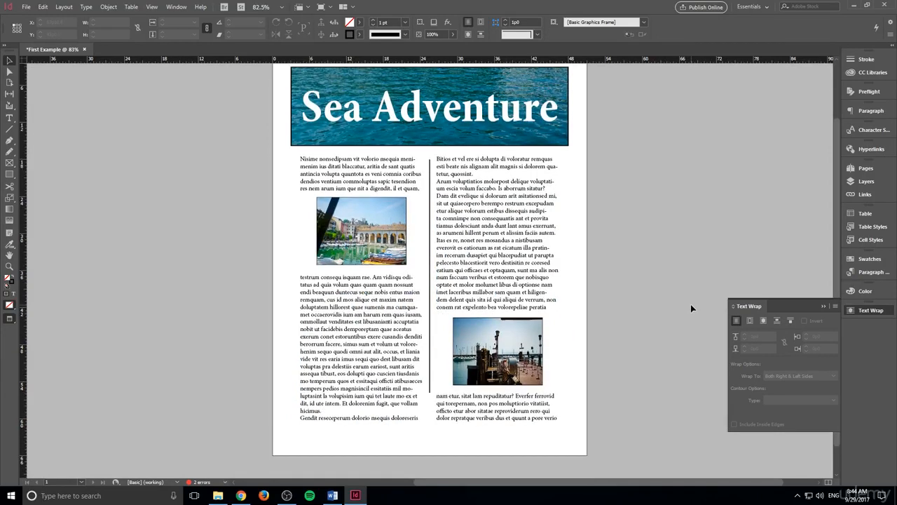
{"action": "scroll", "coordinate": [690, 304], "scroll_direction": "up", "scroll_amount": 1}
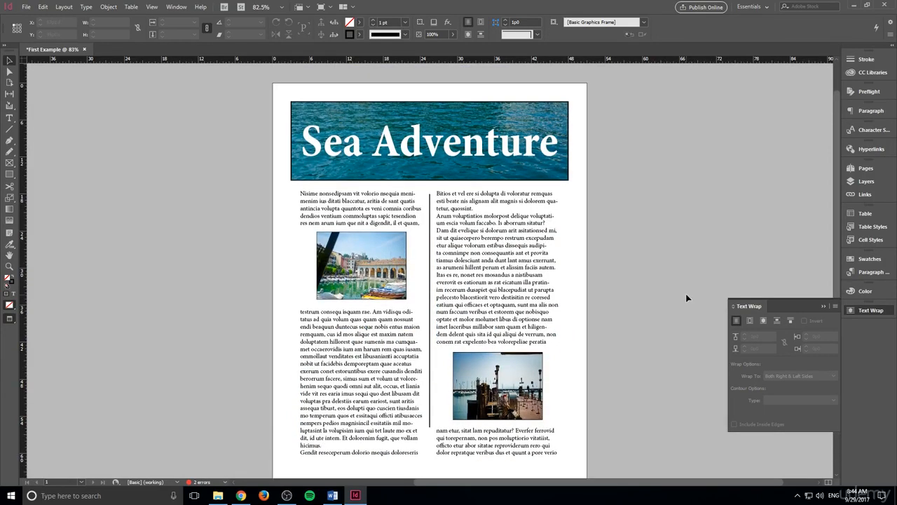